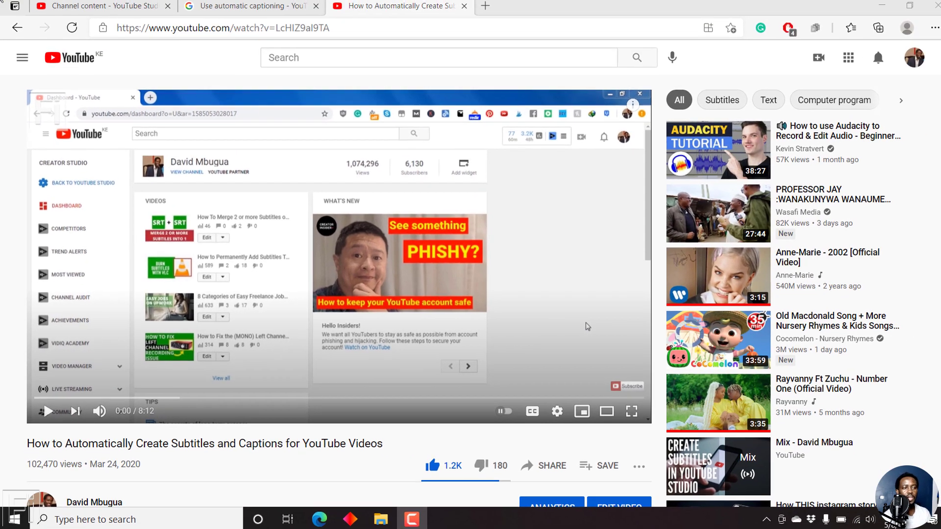
- Switch to the 'Use automatic captioning' help article tab
click(258, 9)
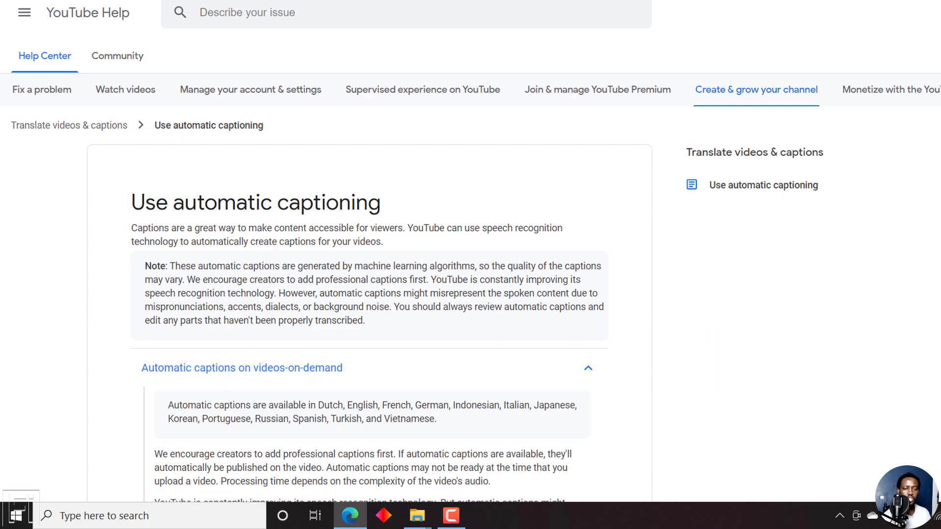
scroll(651, 156, down, 5)
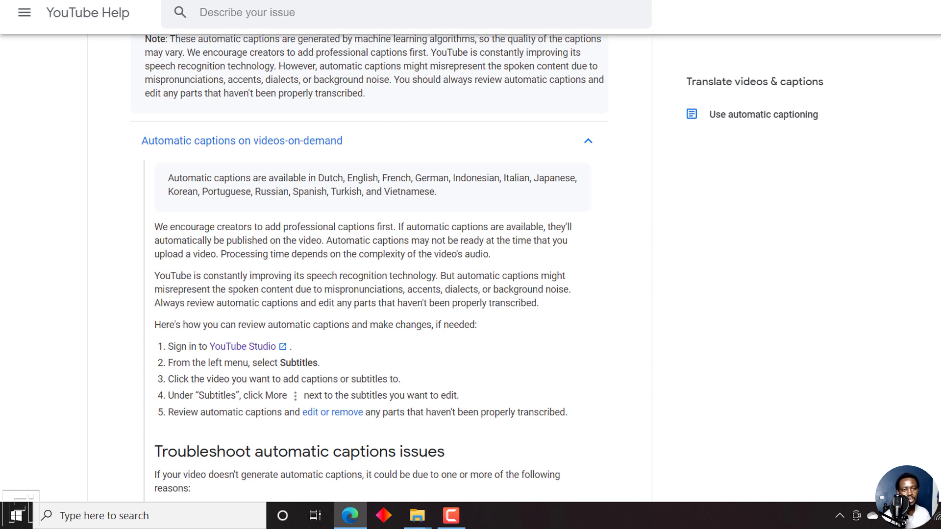
scroll(369, 268, down, 6)
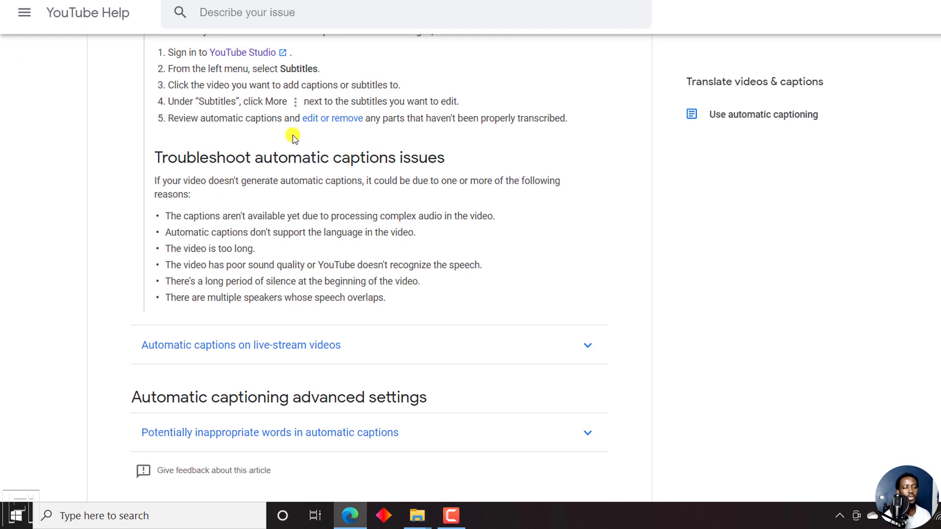
mouse_move(689, 206)
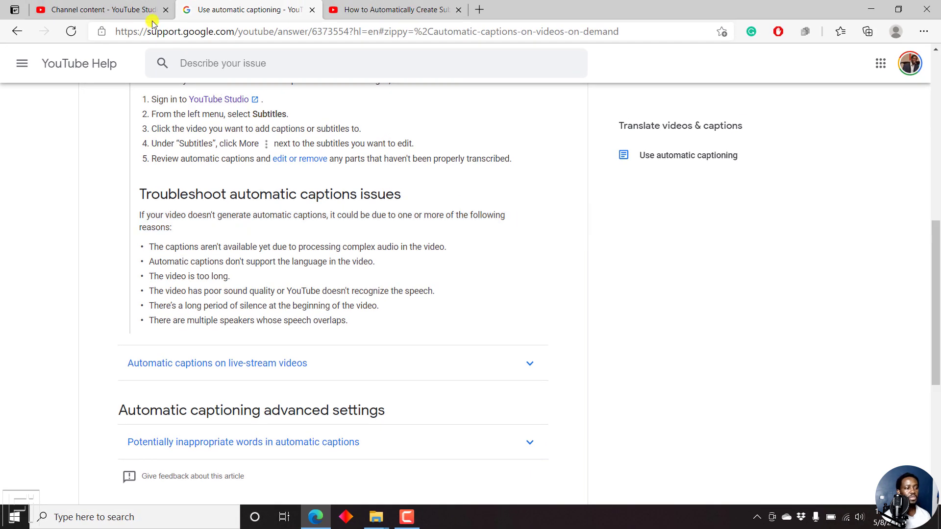
- Start a new video upload from the channel content page via CREATE > Upload videos
click(117, 6)
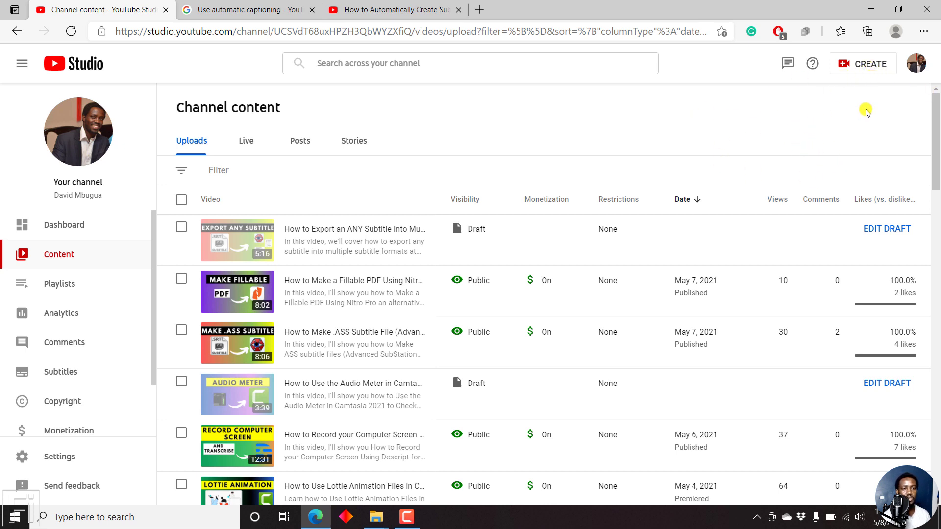
click(862, 64)
click(858, 89)
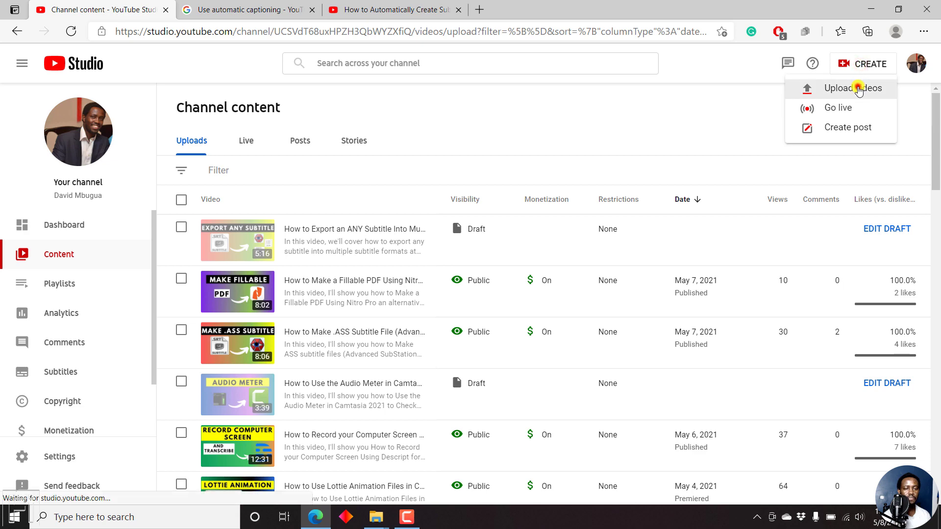
- Drag the Camtasia standalone projects MP4 from the Camtasia folder into the upload dialog
mouse_move(377, 524)
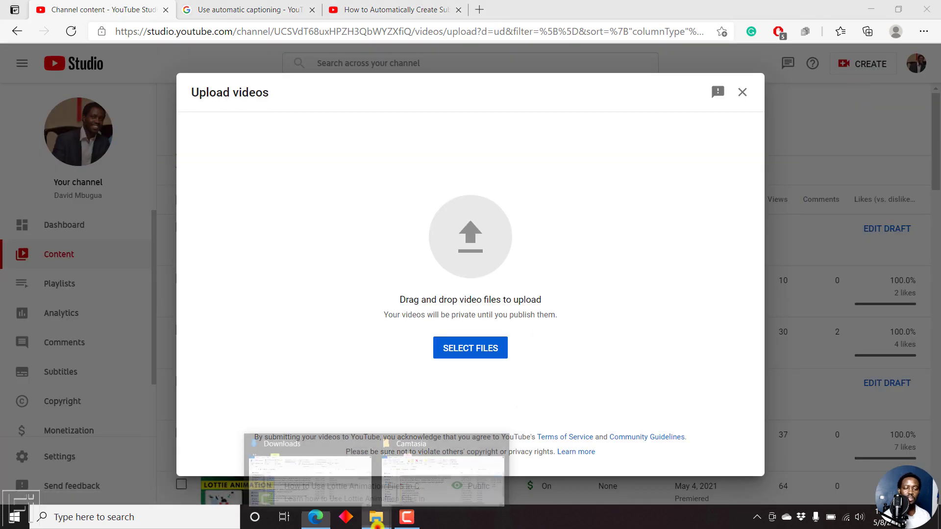
click(453, 485)
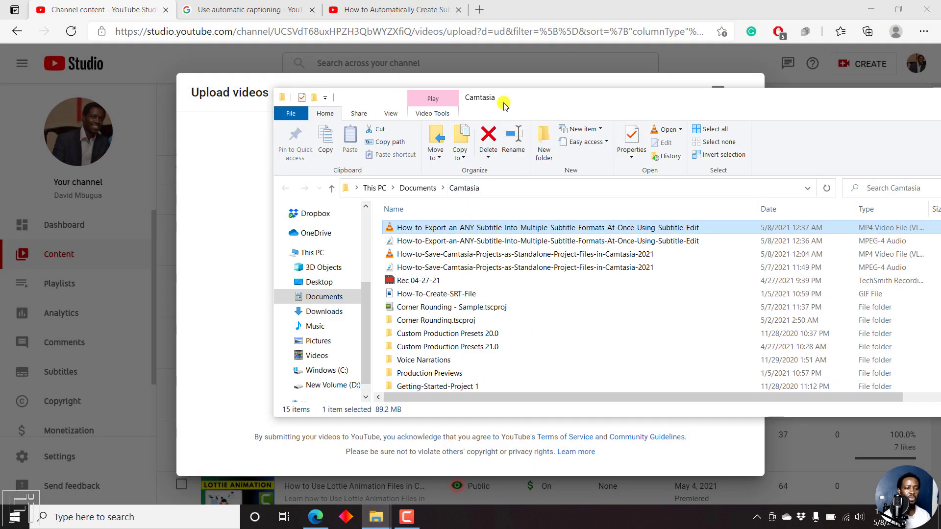
drag(504, 106, 578, 115)
click(508, 267)
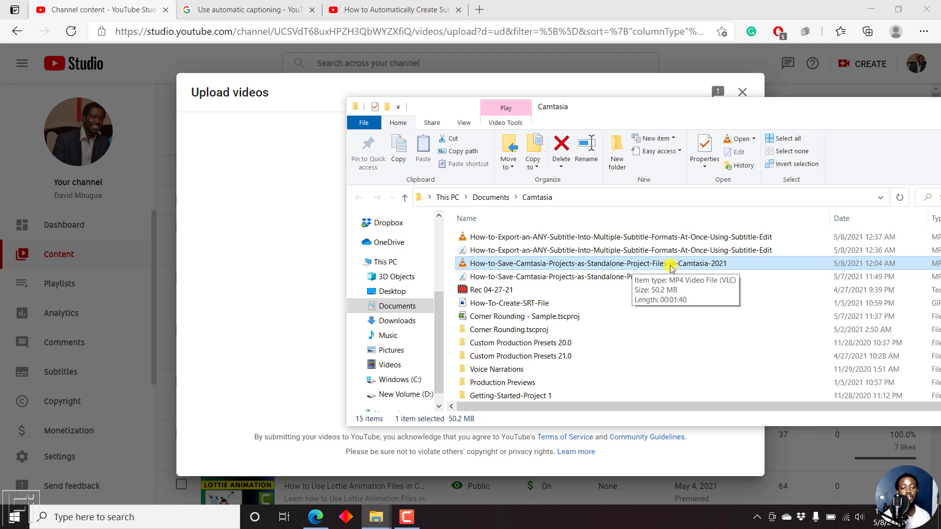
drag(690, 266, 287, 251)
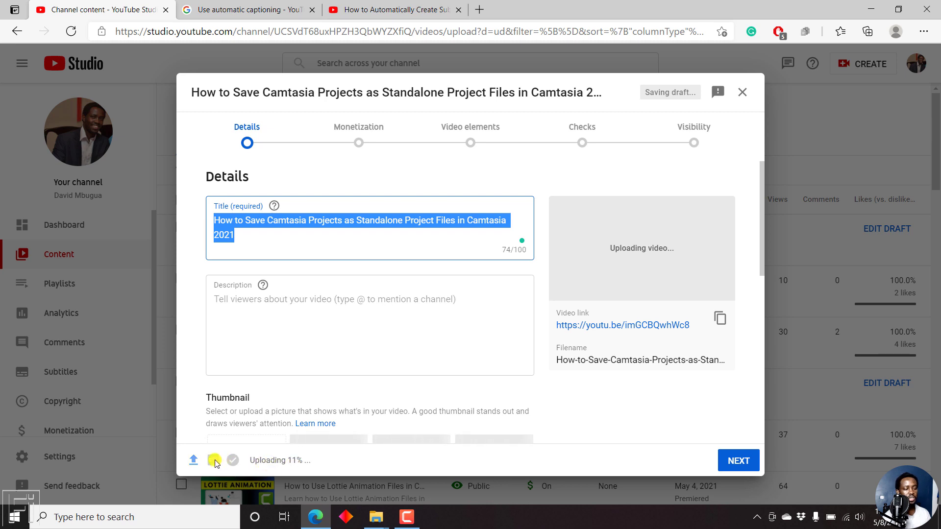
- Paste the sentence about saving Camtasia projects as standalone files into Description
mouse_move(214, 462)
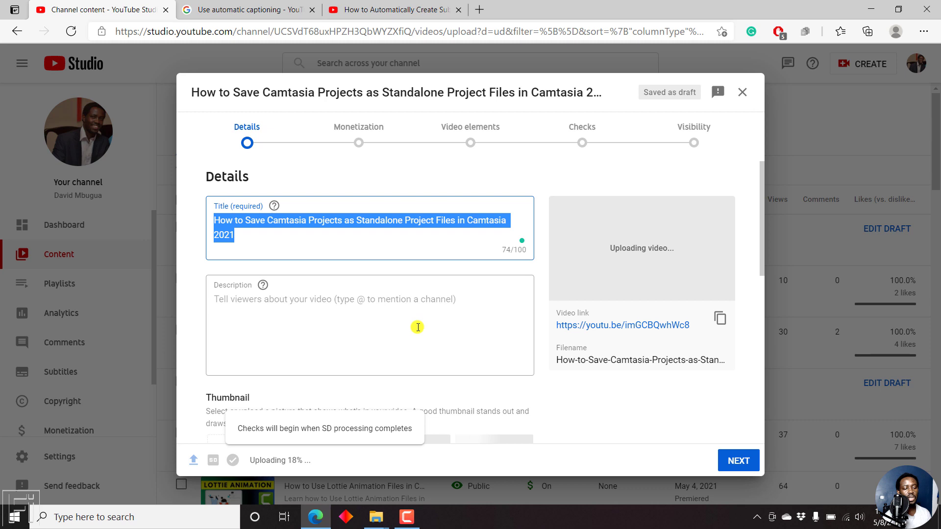
click(296, 314)
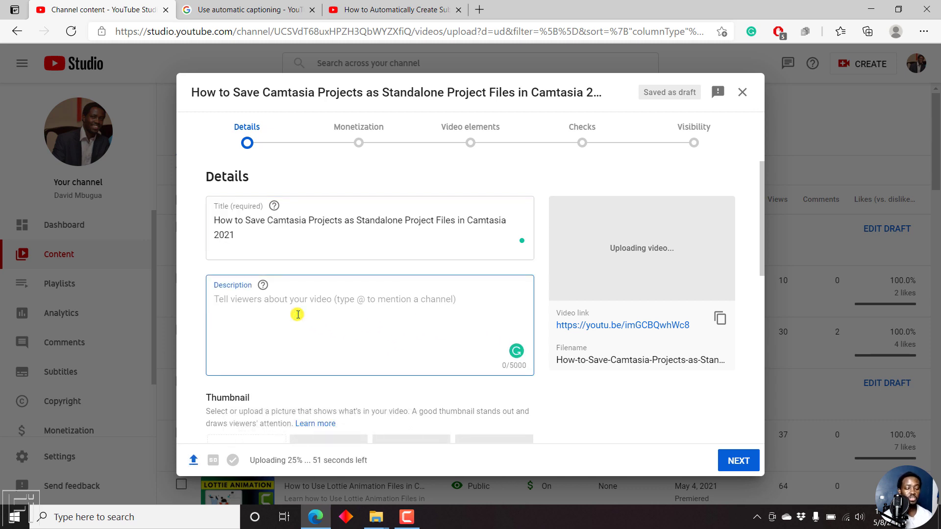
text(In this video, I'll show you how to save your Camtasia Projects as Standalone Project Files in Camtasia 202)
text(.)
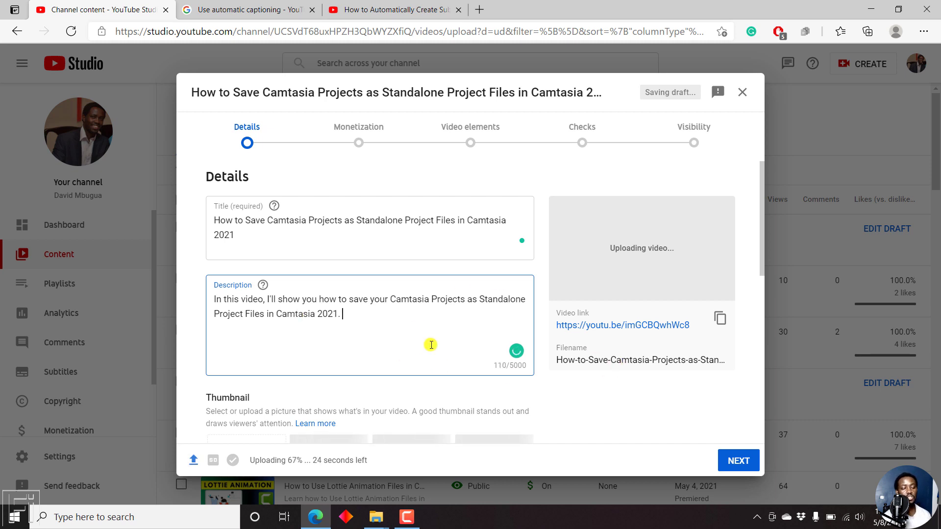
click(326, 353)
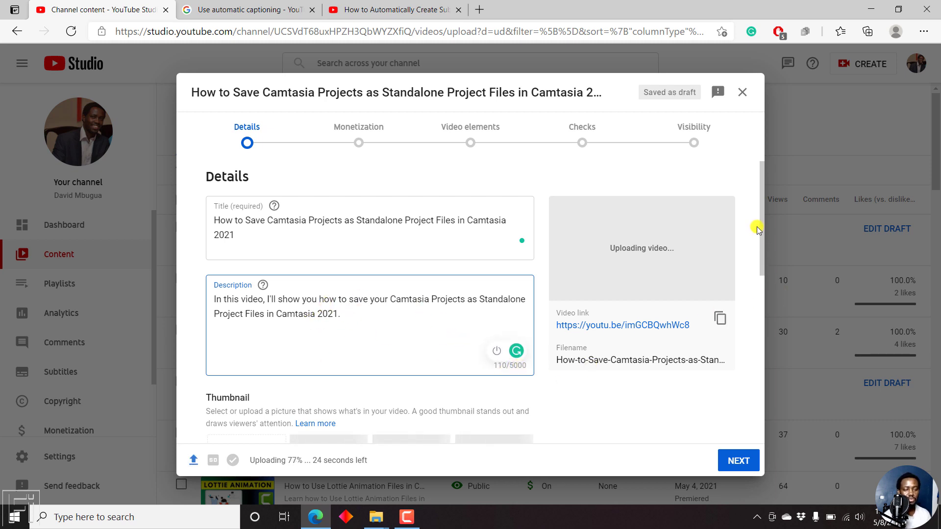
drag(763, 219, 735, 303)
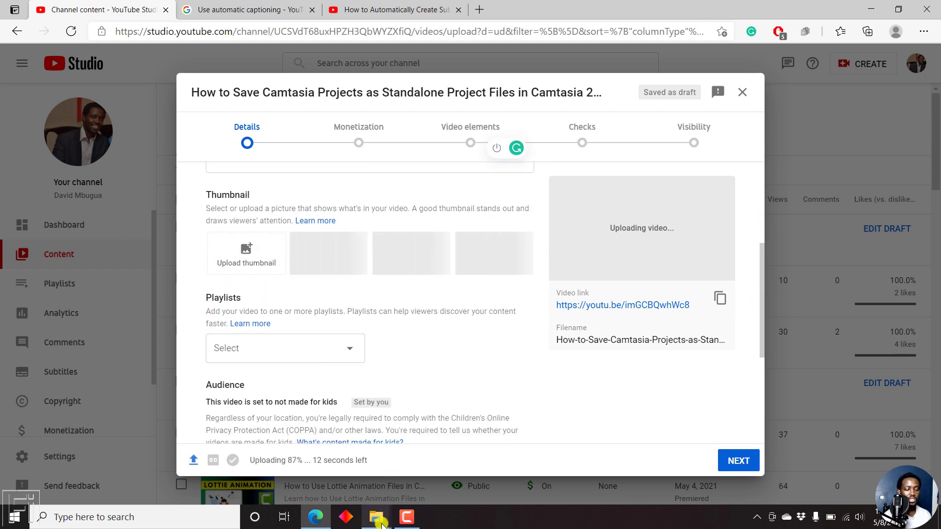
- Set the SAVE CAMTASIA PNG from Downloads as the video's custom thumbnail
mouse_move(376, 517)
click(316, 475)
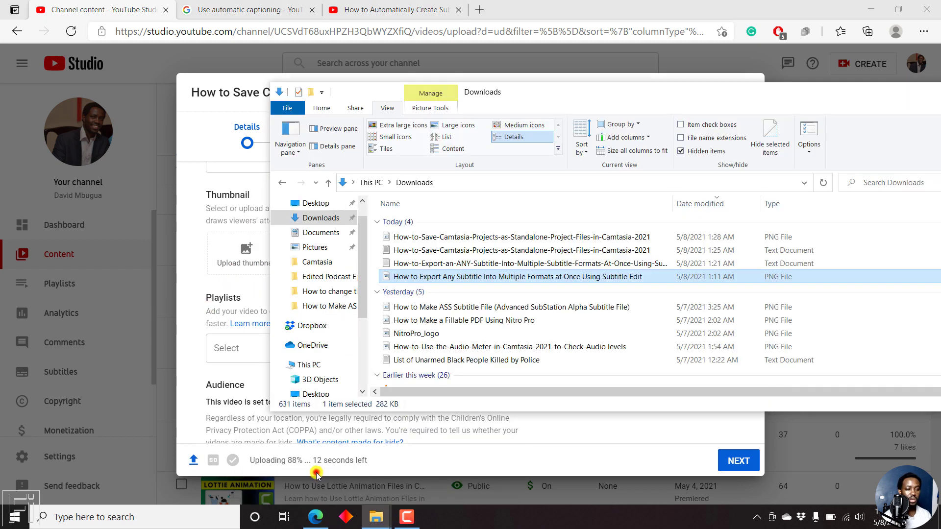
click(459, 239)
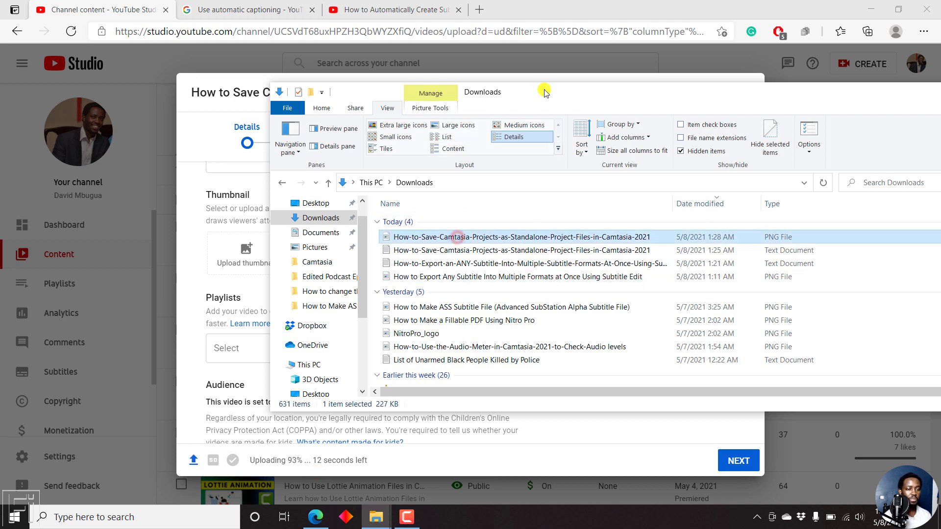
drag(544, 91, 658, 173)
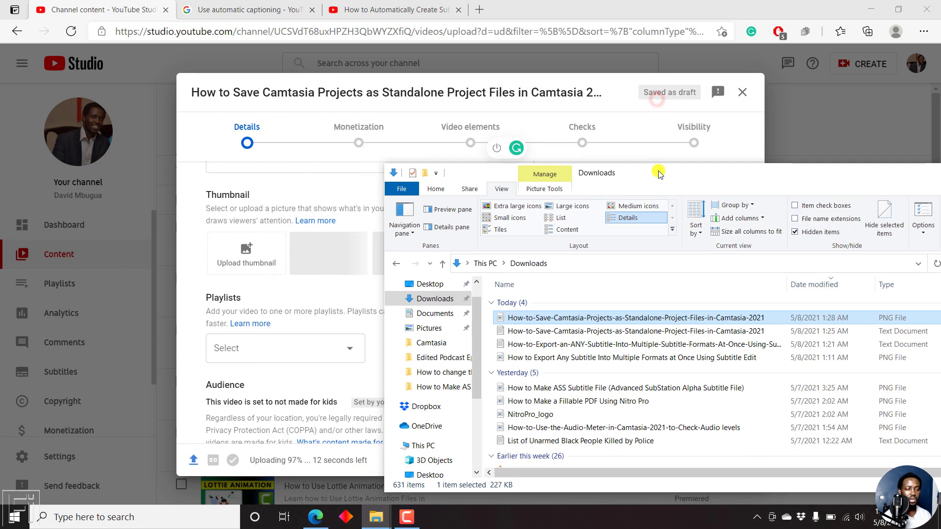
drag(519, 320, 247, 251)
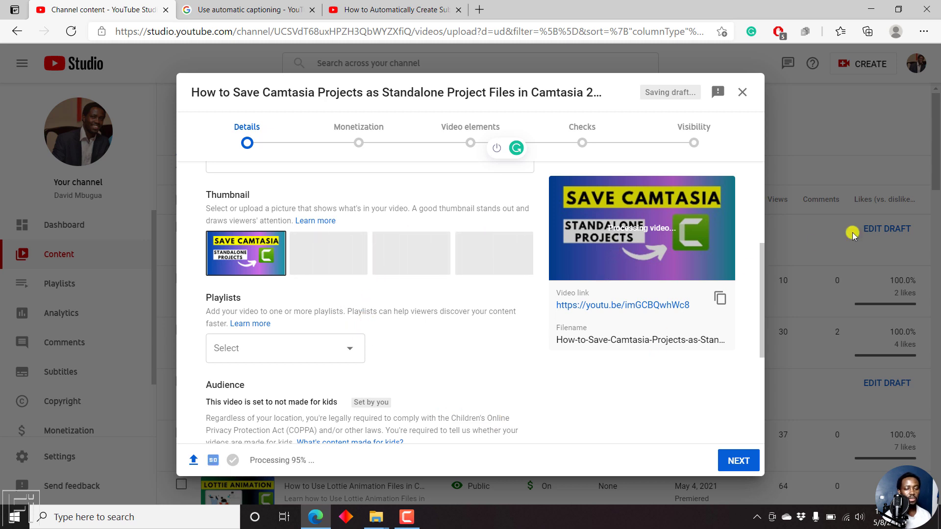
- Add the video to the Camtasia Tutorials playlist
drag(763, 263, 764, 292)
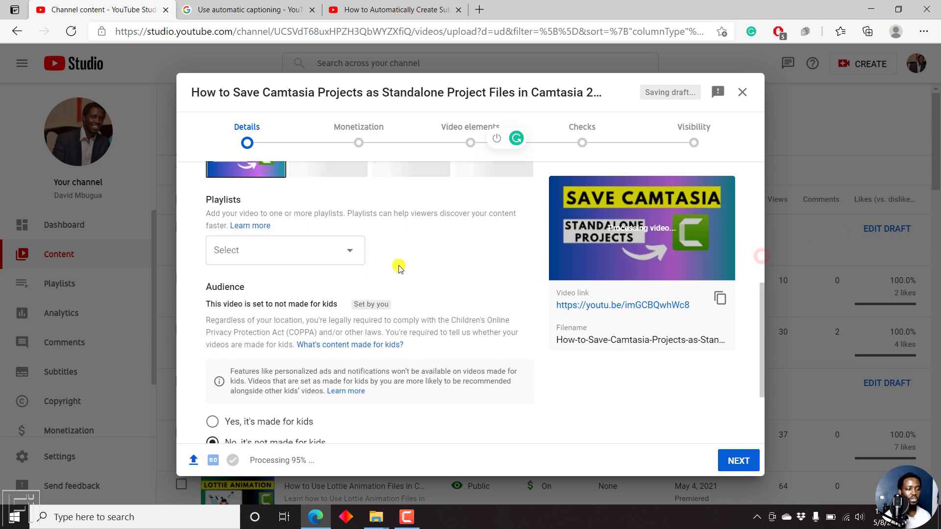
click(347, 248)
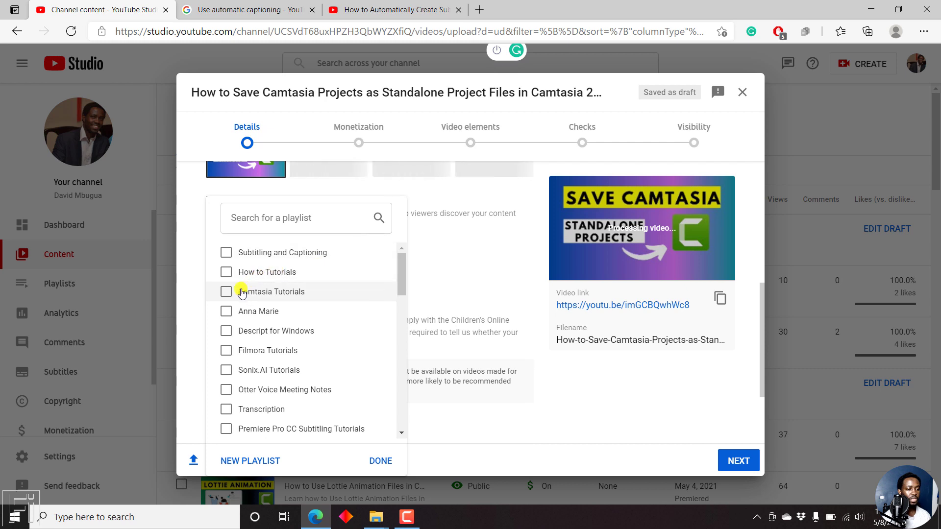
click(227, 292)
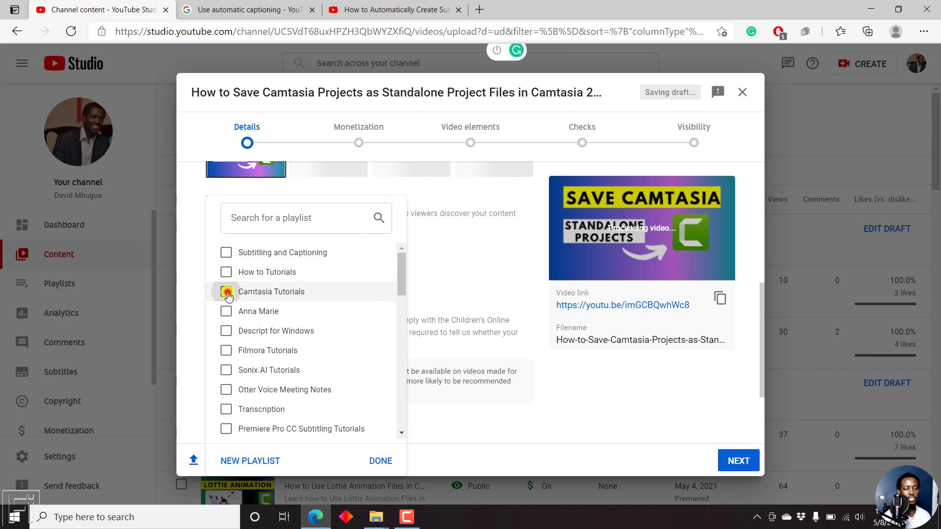
click(381, 459)
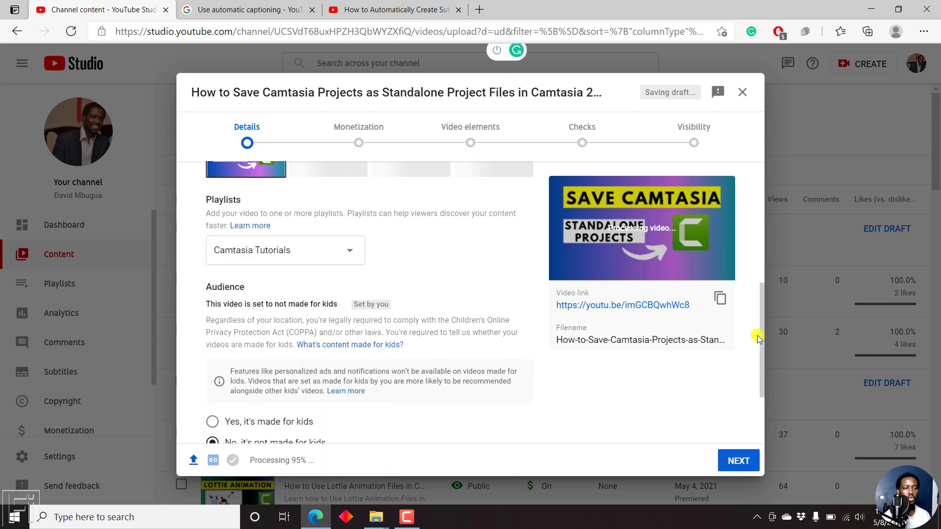
drag(761, 316, 759, 379)
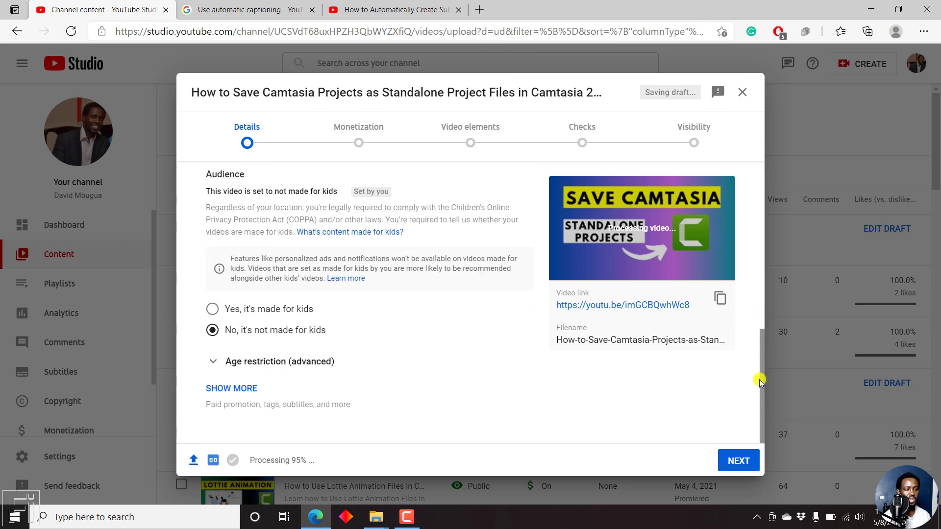
- Add tags 'Camtasia 2021 new features', 'Save Camtasia Projects as Standalone Projects', 'Camtasia 2021 tutorial'
click(221, 389)
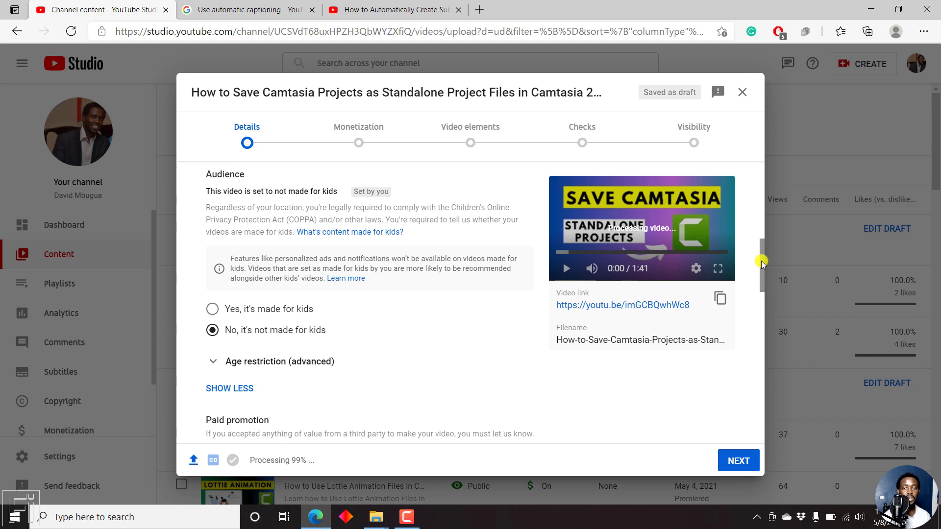
drag(765, 255, 765, 310)
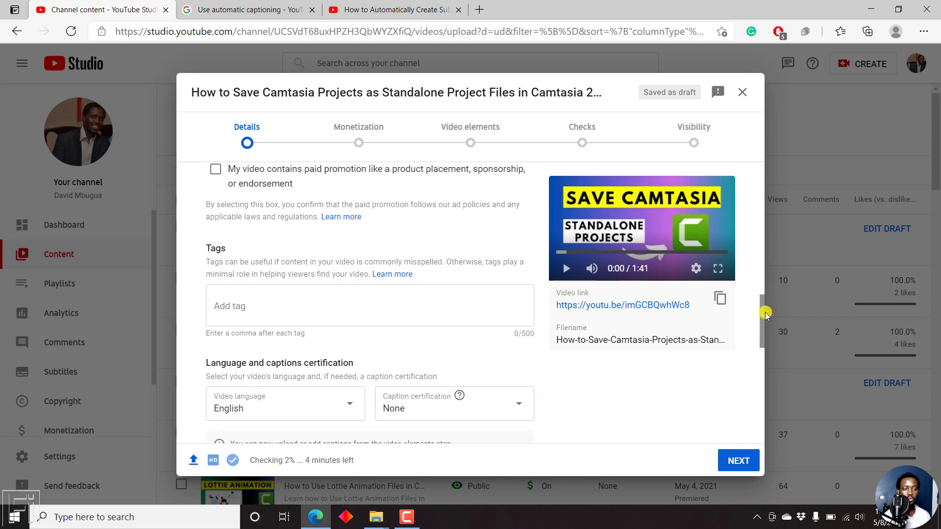
click(236, 309)
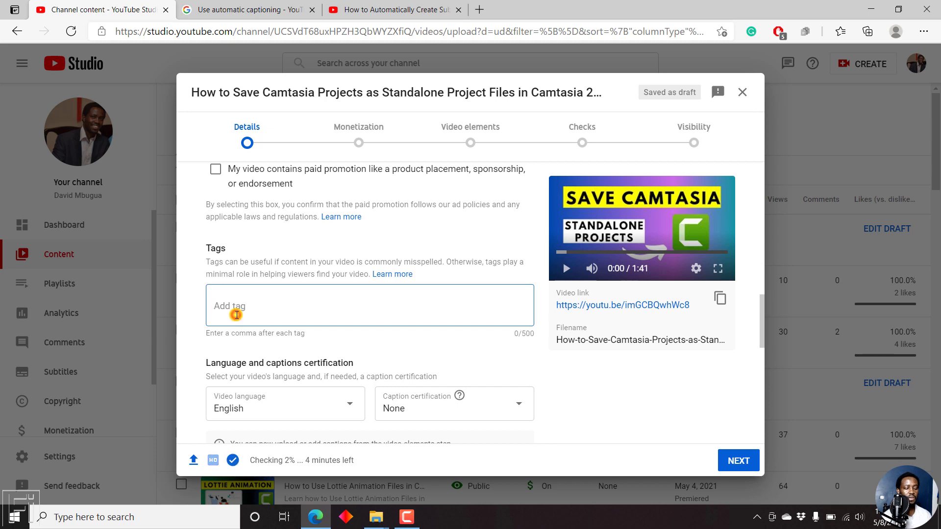
text(Camtasia 2021 new features)
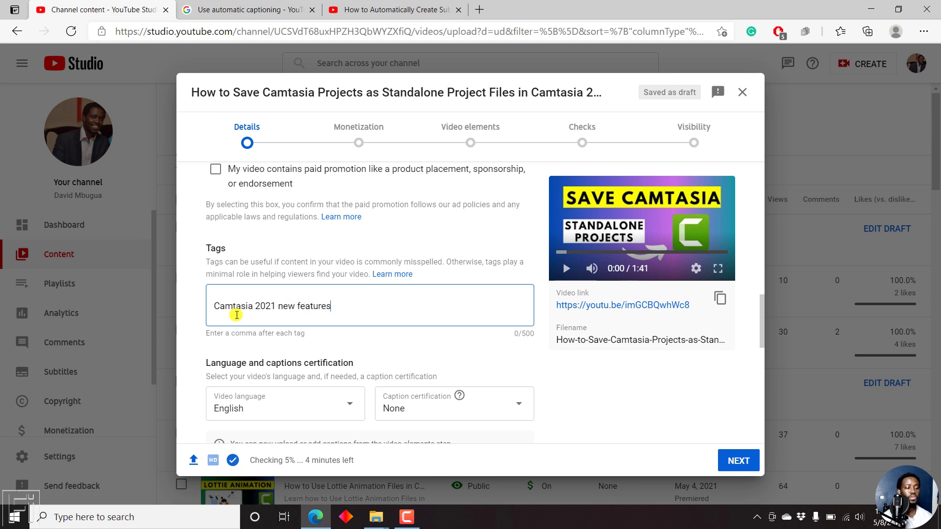
key(Return)
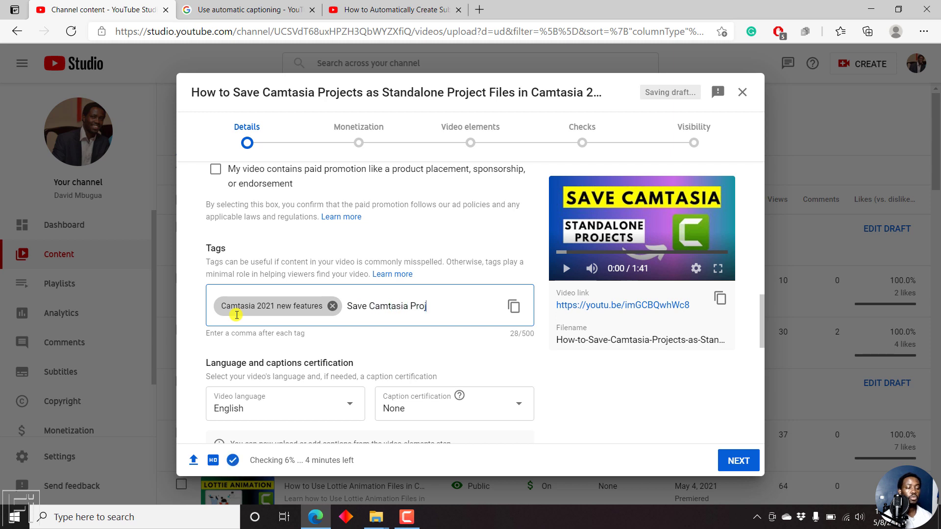
text(Save Camtasia Projects as Stan)
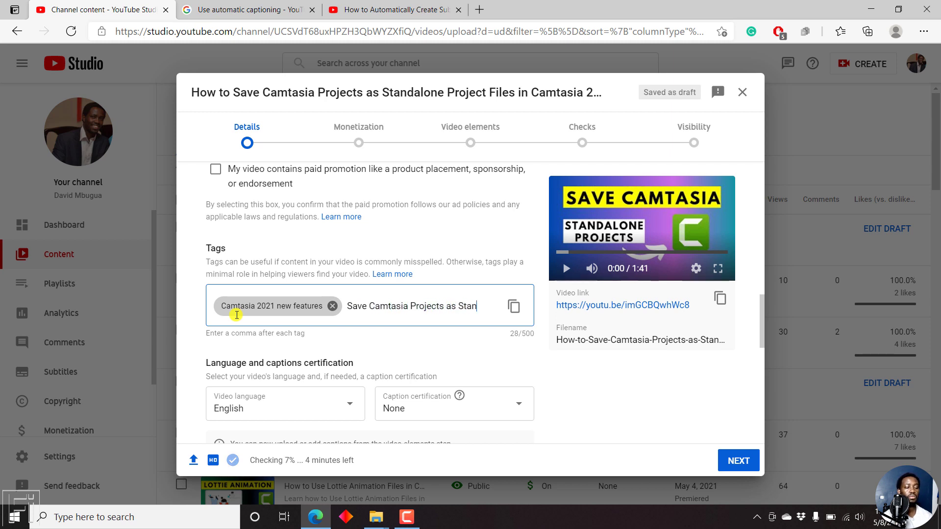
text(dalone Pro)
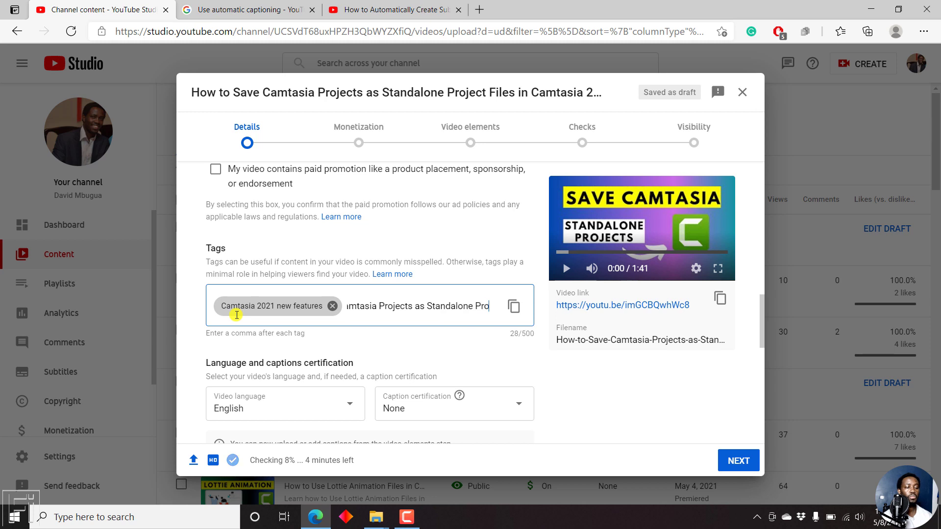
text(jects)
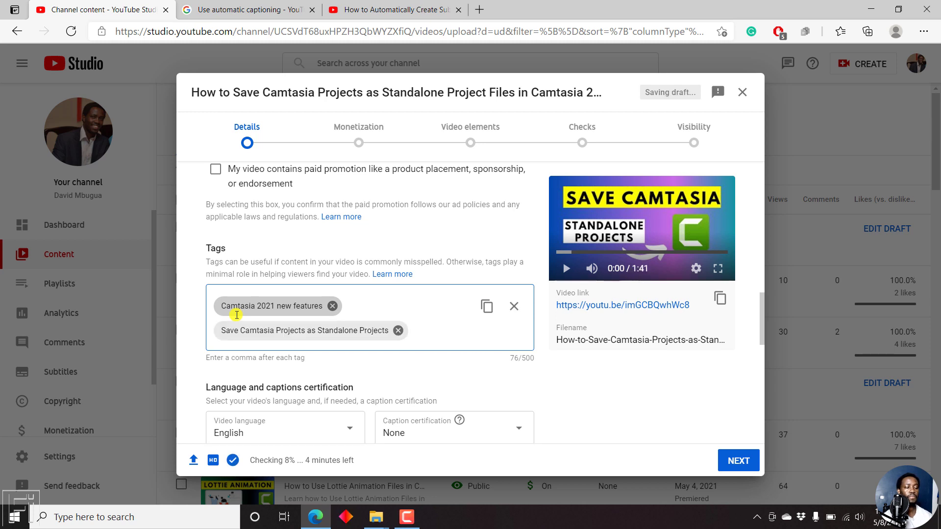
text(,Camtasia 20)
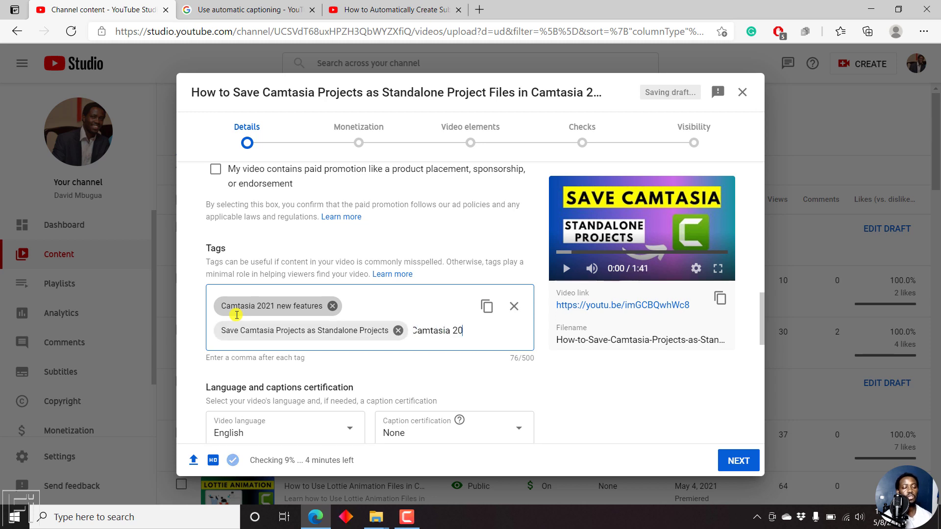
text(21 tutorial,)
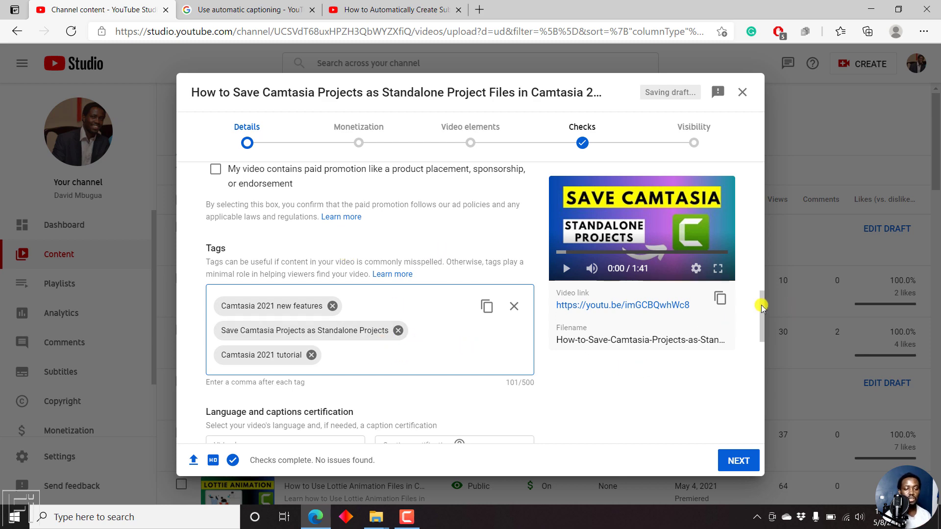
- Leave caption certification at None and bring up the video language list
drag(763, 305, 764, 337)
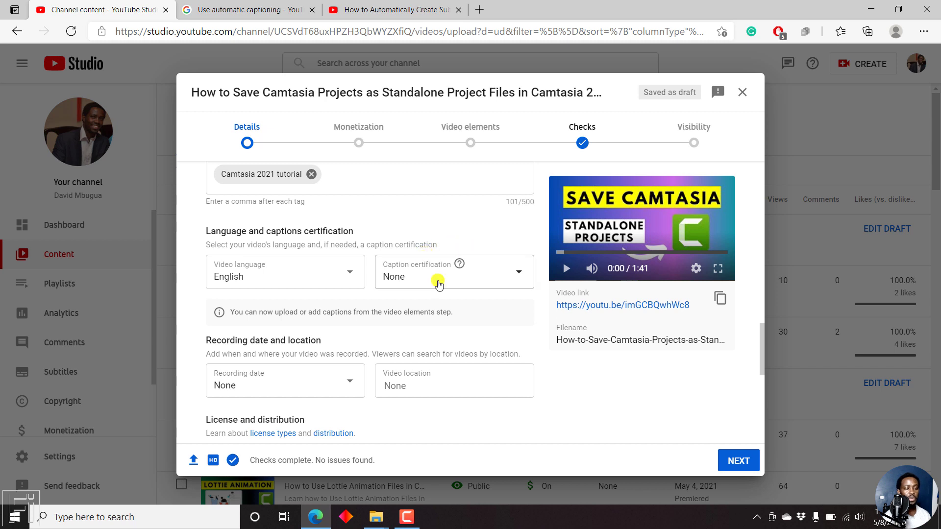
click(512, 281)
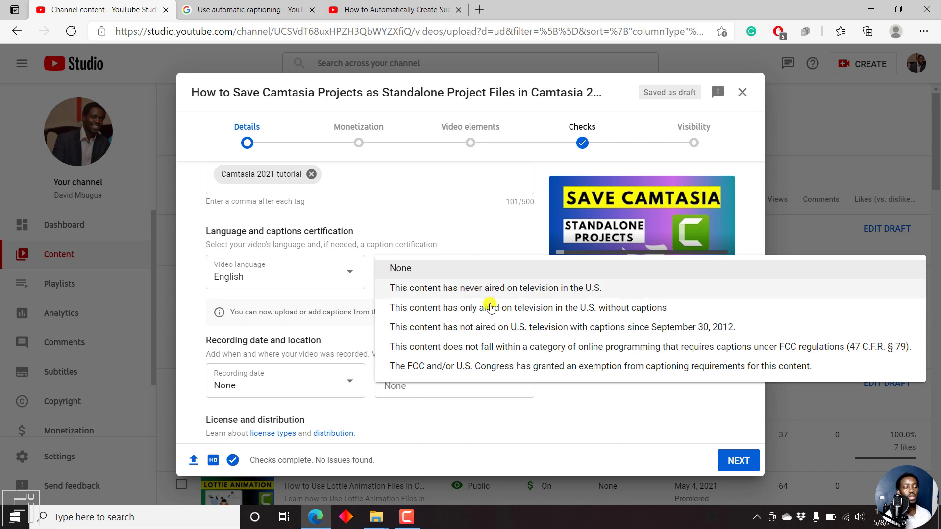
click(469, 220)
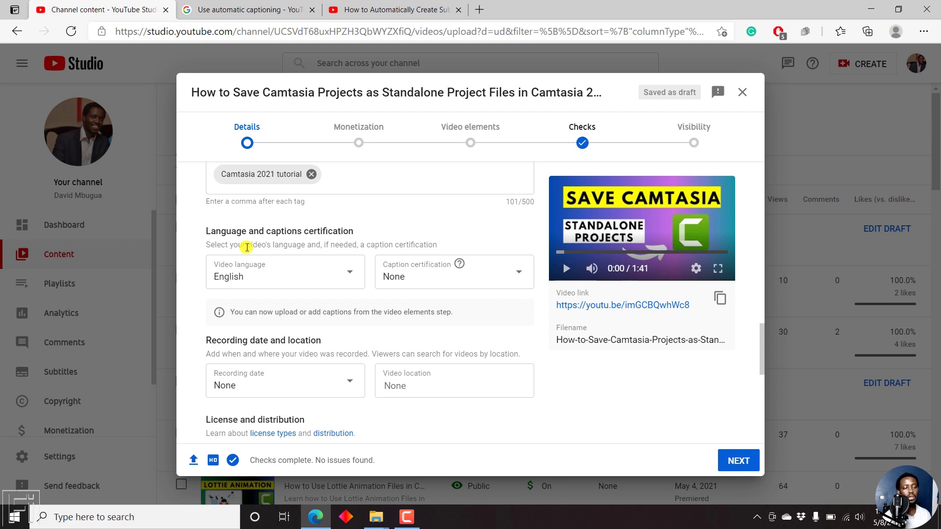
click(352, 275)
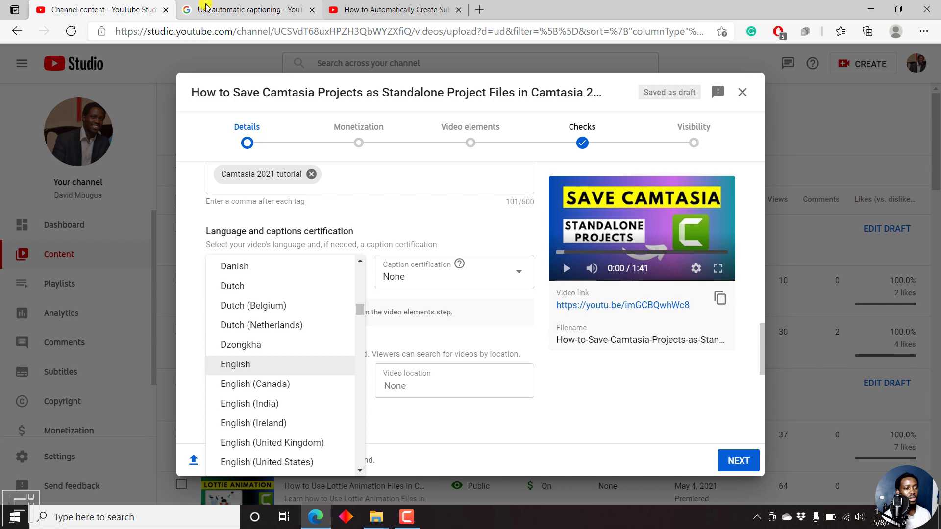
- Select the automatic captioning help article's web address, then return to the upload dialog
click(267, 4)
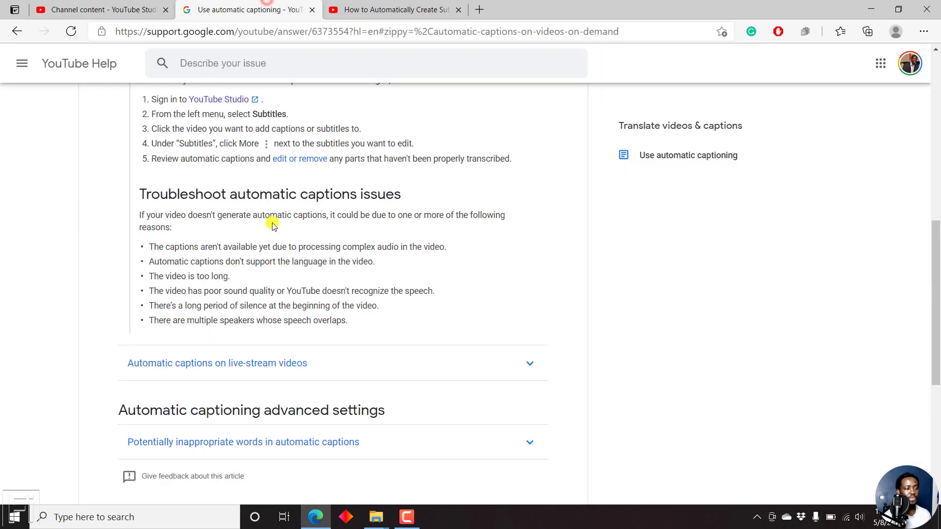
click(260, 32)
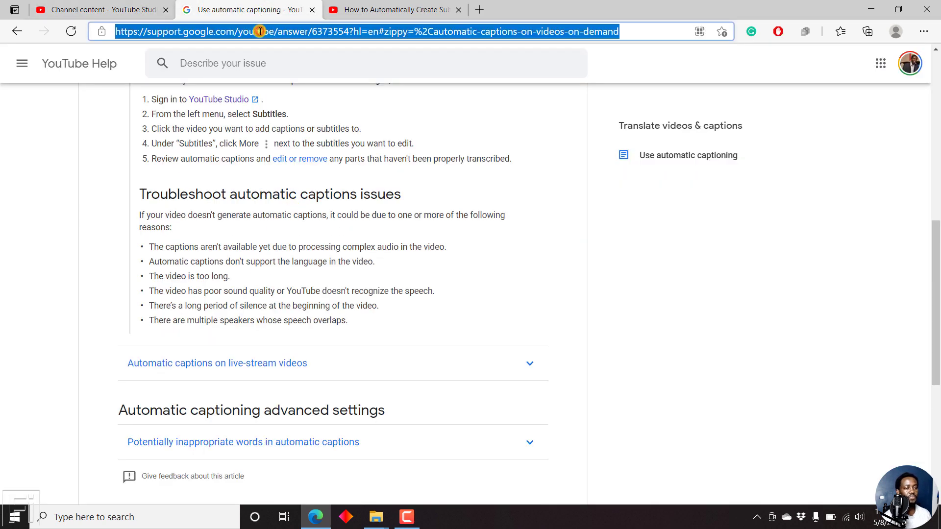
click(125, 14)
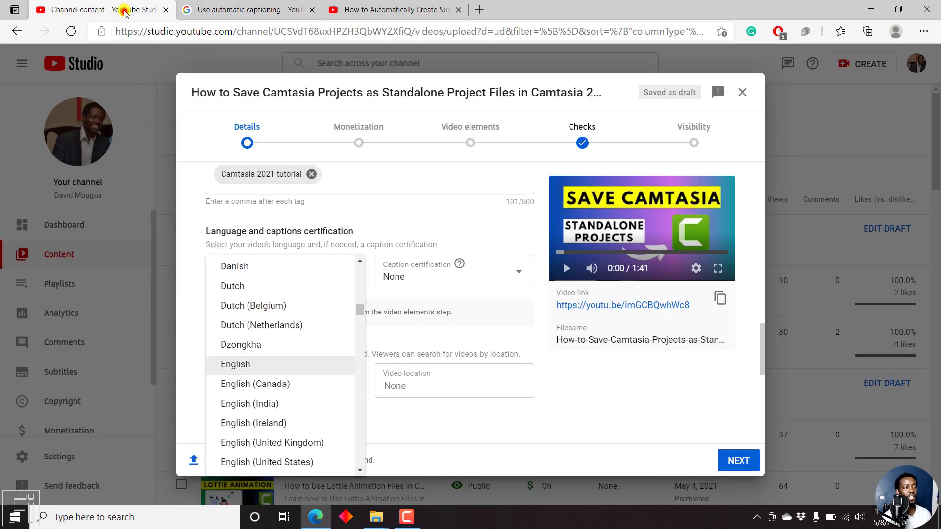
- Set the video language to English and advance from Details to Monetization
click(231, 369)
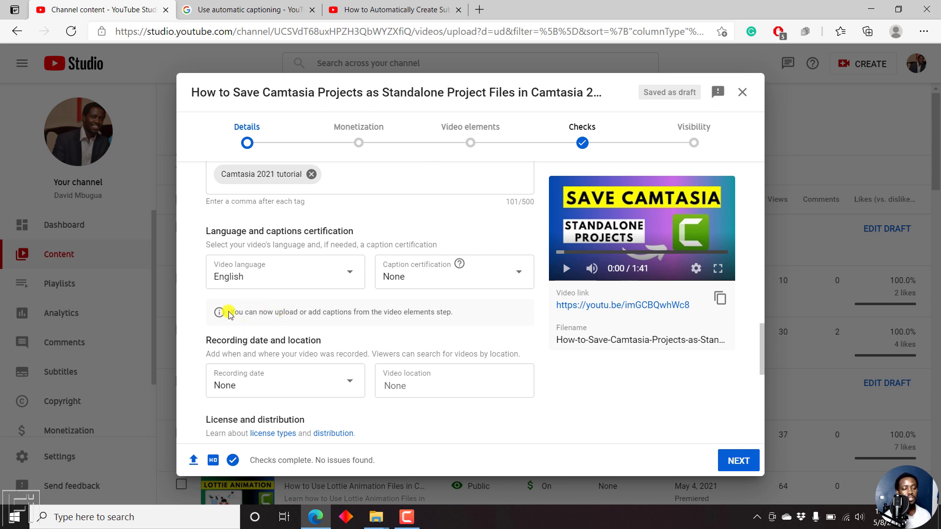
drag(229, 314, 471, 311)
click(364, 340)
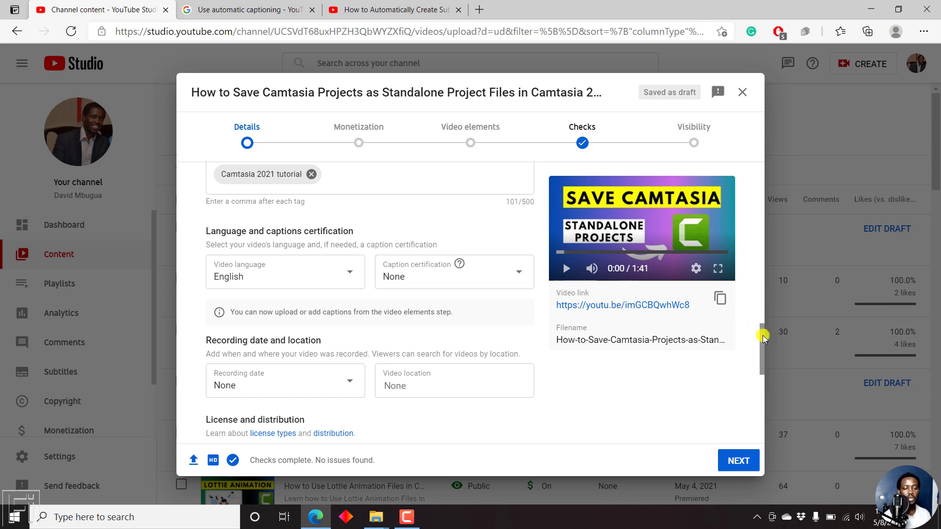
drag(763, 336, 762, 412)
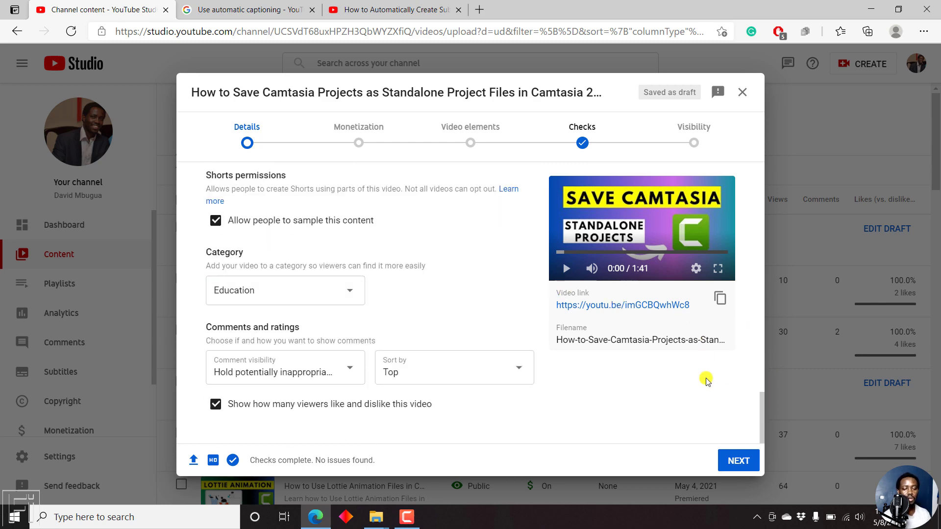
click(737, 459)
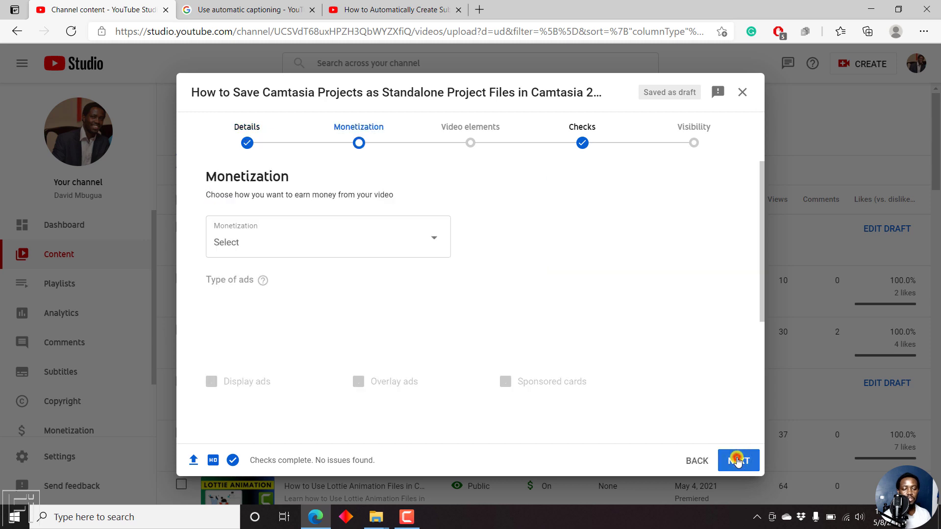
- Turn monetization On and advance to Ad suitability
click(344, 240)
click(227, 234)
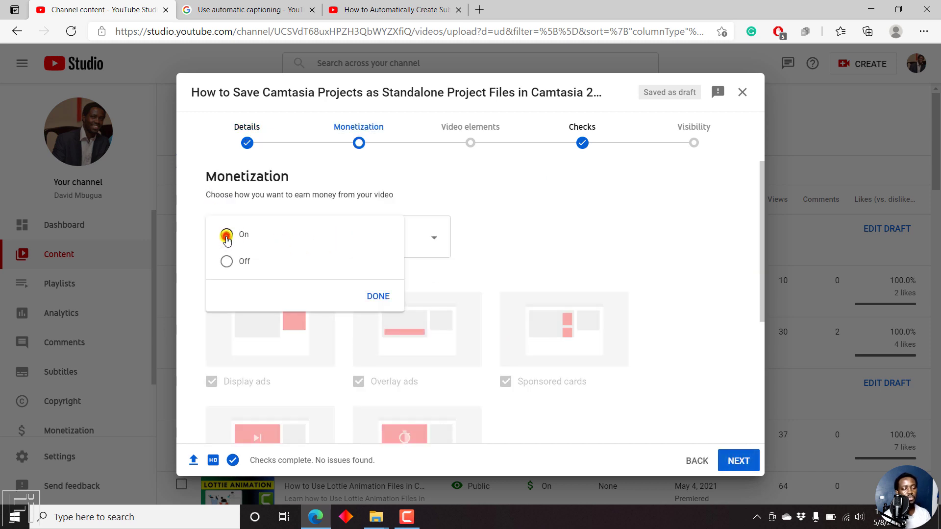
click(372, 294)
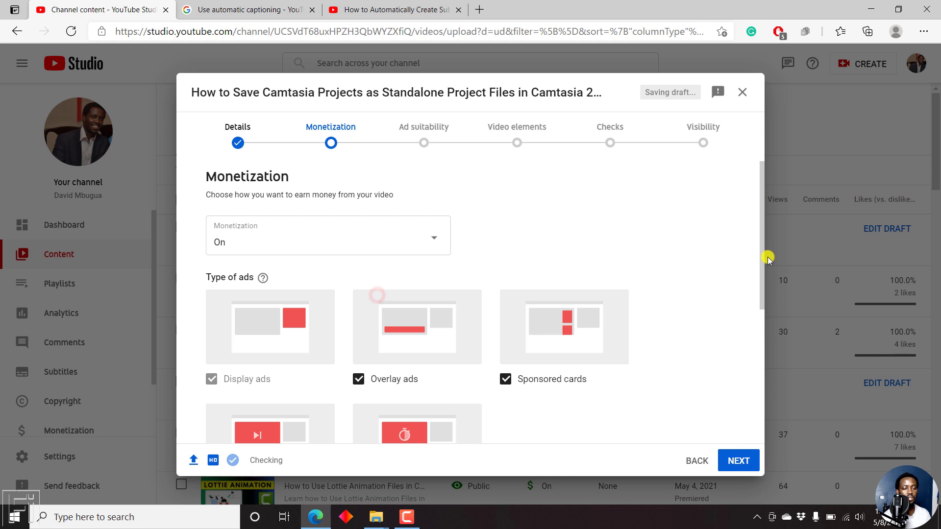
scroll(762, 263, down, 5)
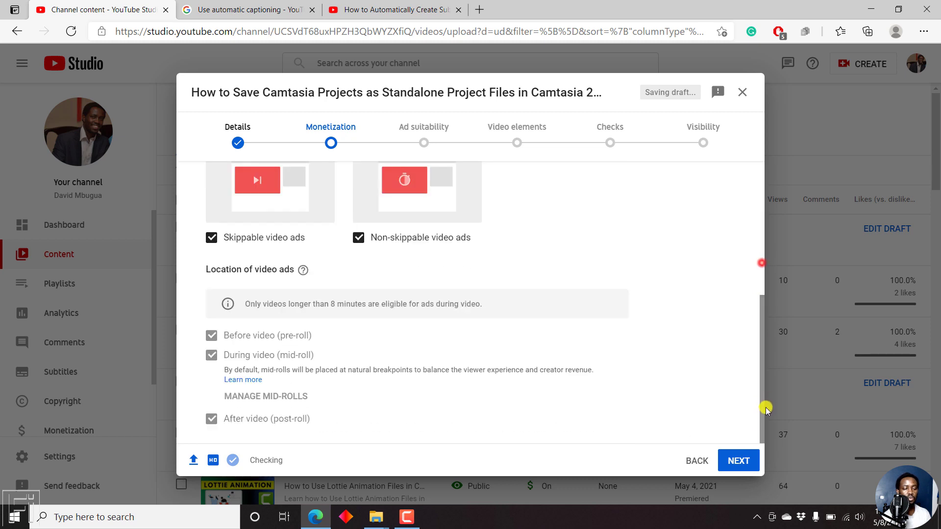
click(744, 455)
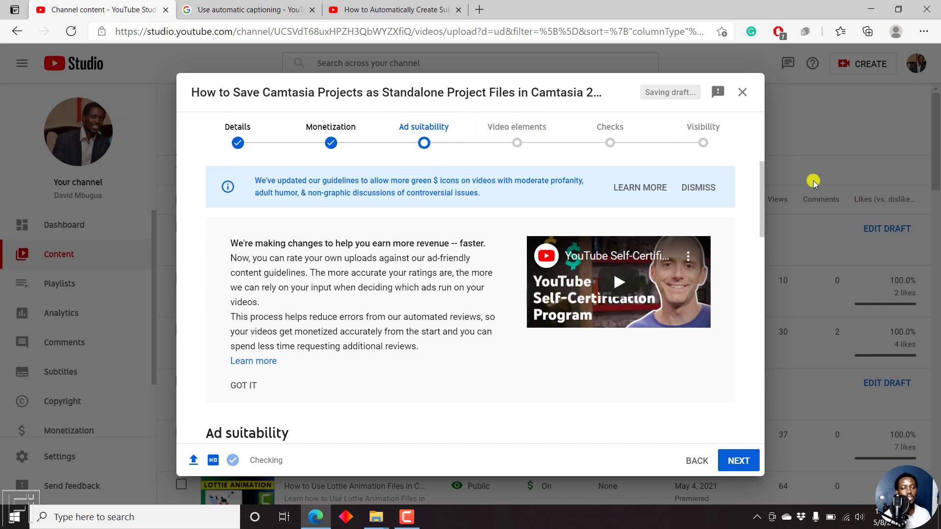
- Submit a 'None of the above' ad suitability rating and advance to Video elements
drag(769, 172, 741, 412)
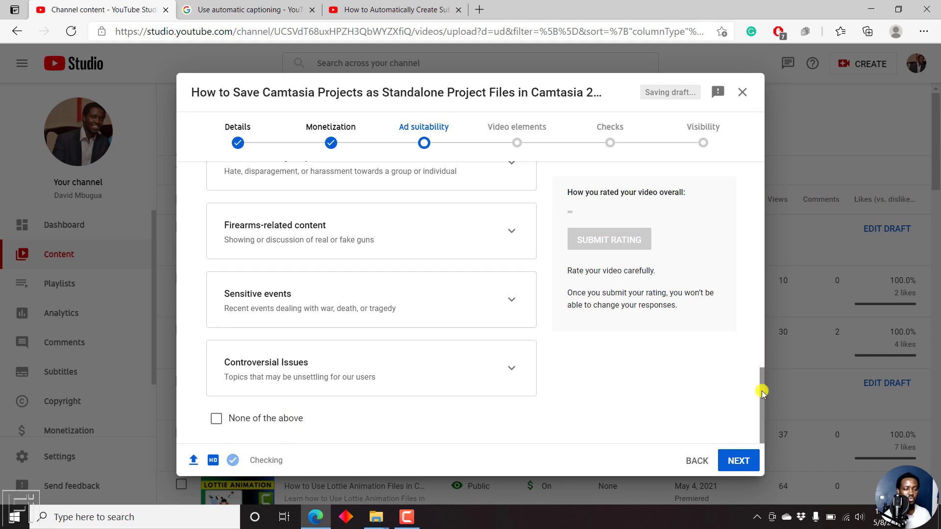
drag(762, 392, 754, 254)
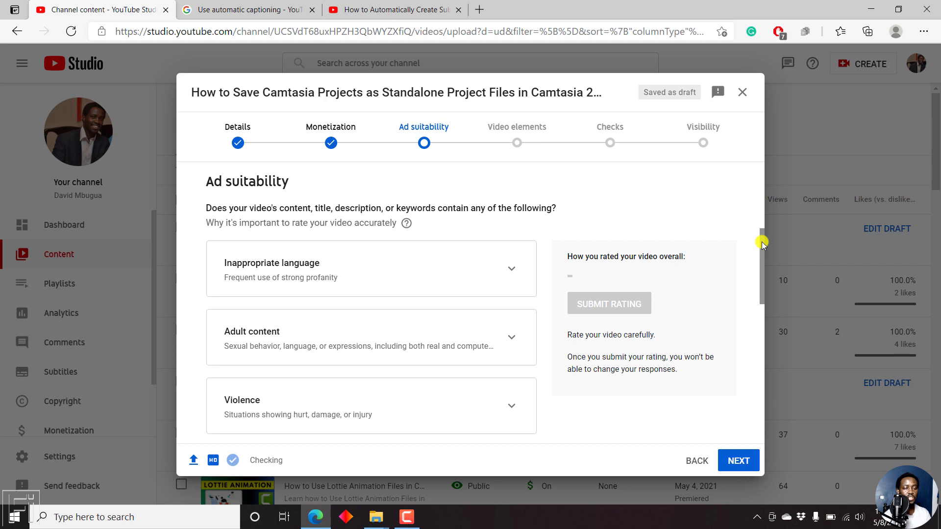
drag(761, 242, 773, 410)
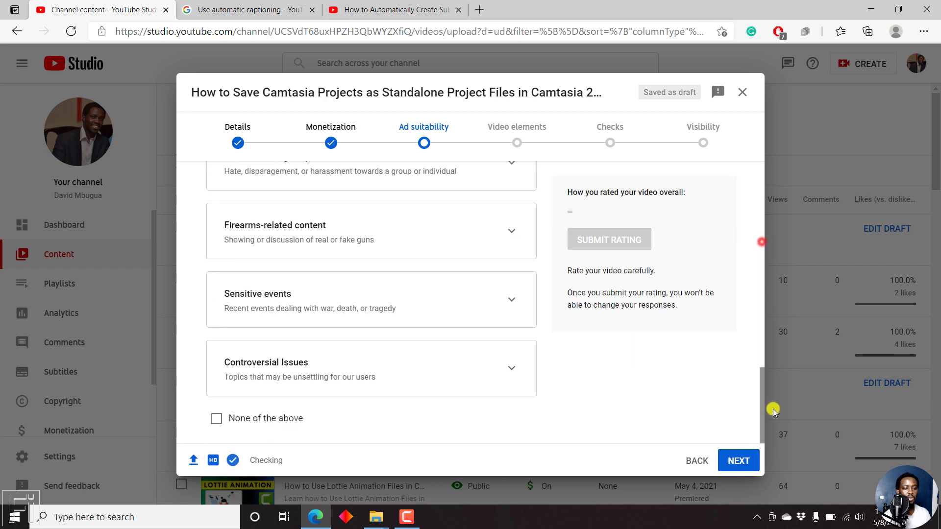
click(241, 422)
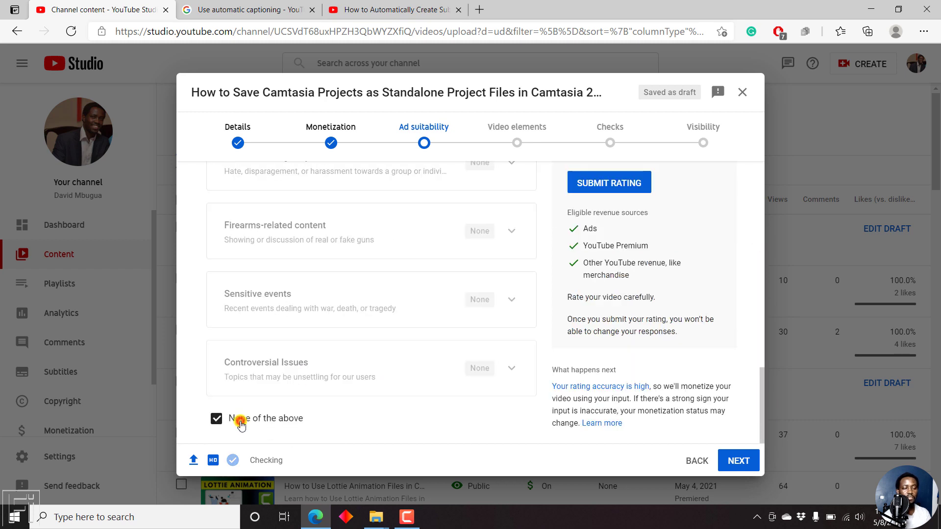
click(603, 184)
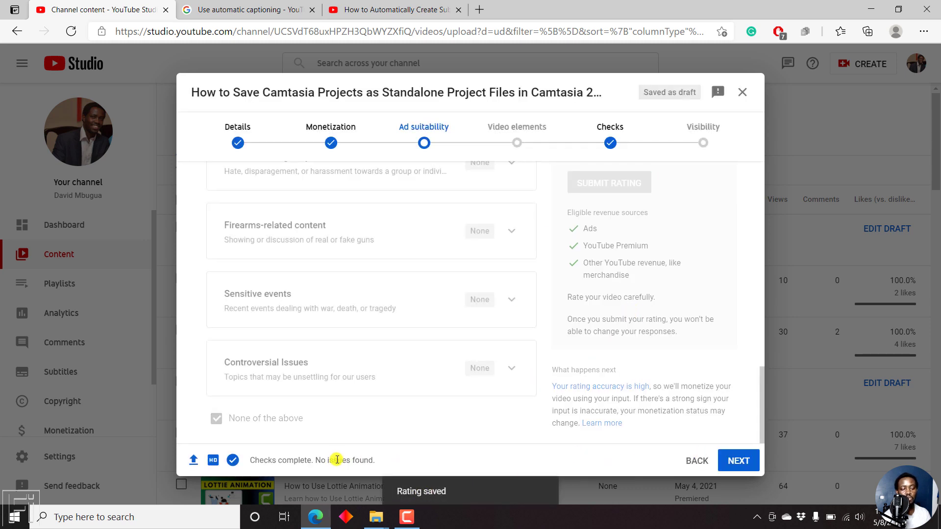
click(736, 460)
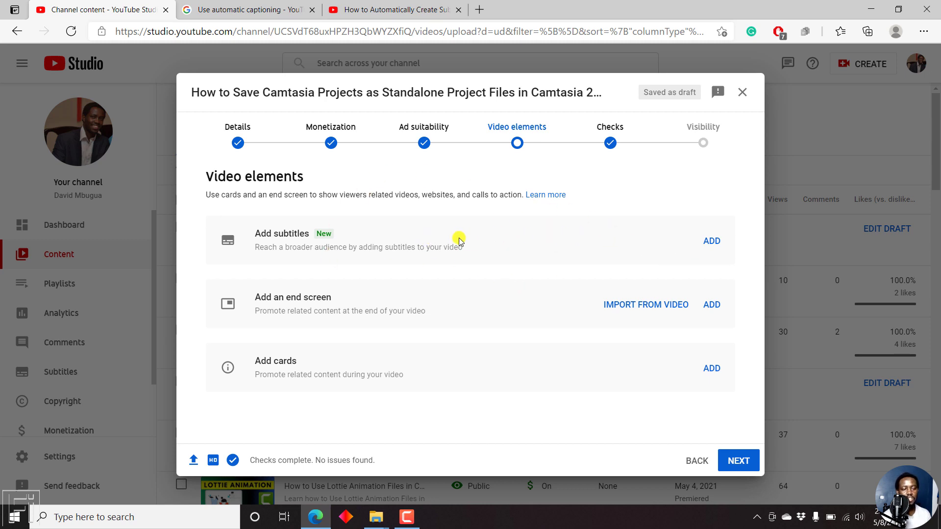
- Apply the 1 video, 1 playlist, 1 subscribe end screen template featuring Camtasia Tutorials
click(712, 305)
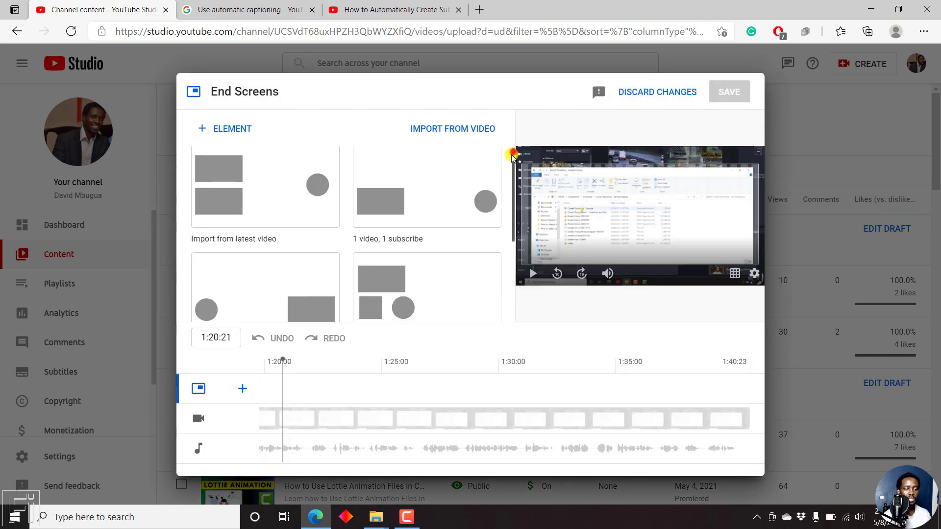
drag(513, 148, 519, 265)
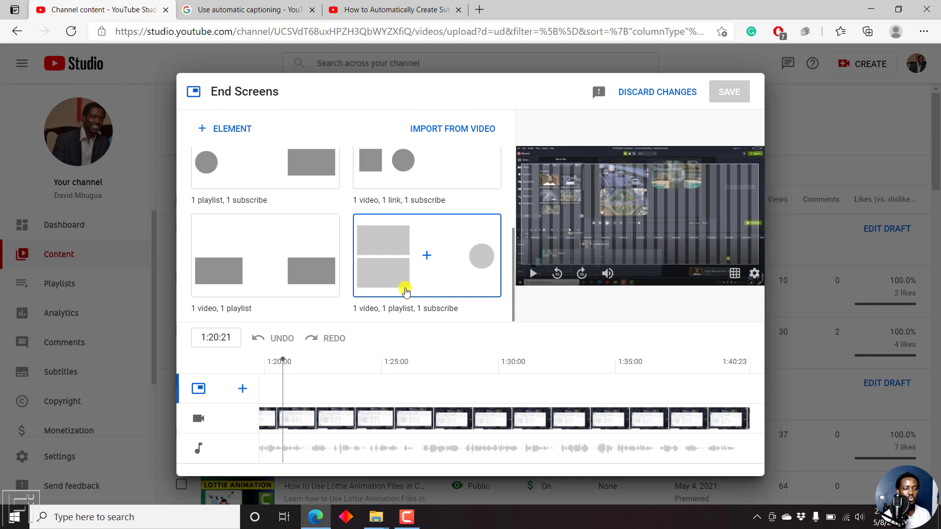
click(450, 231)
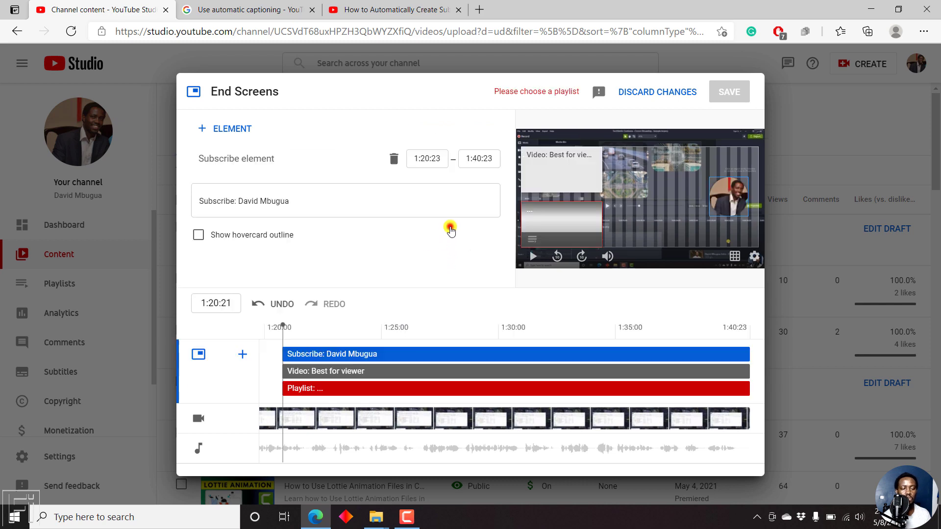
click(533, 221)
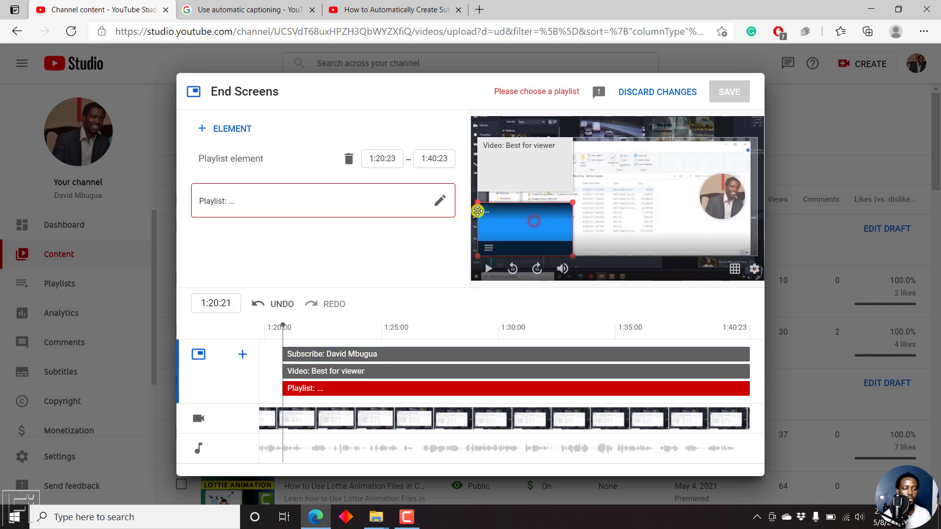
click(440, 201)
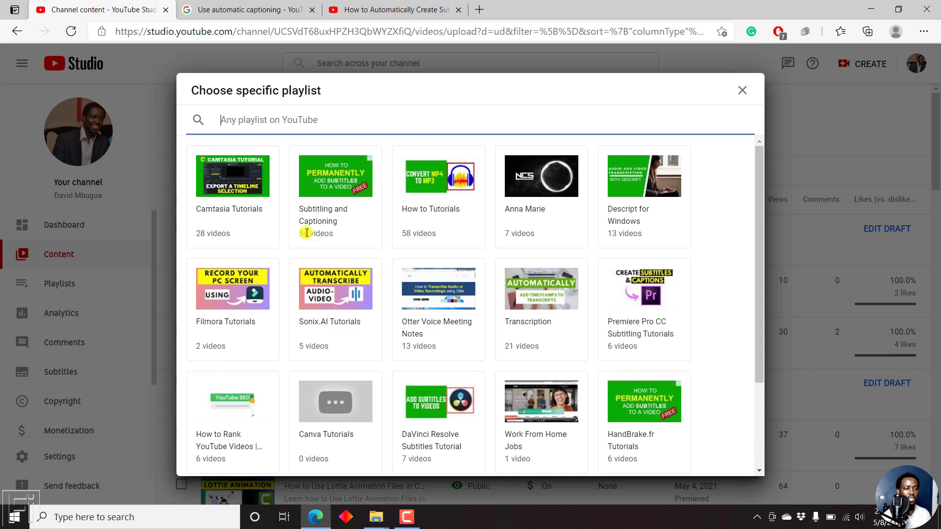
click(233, 178)
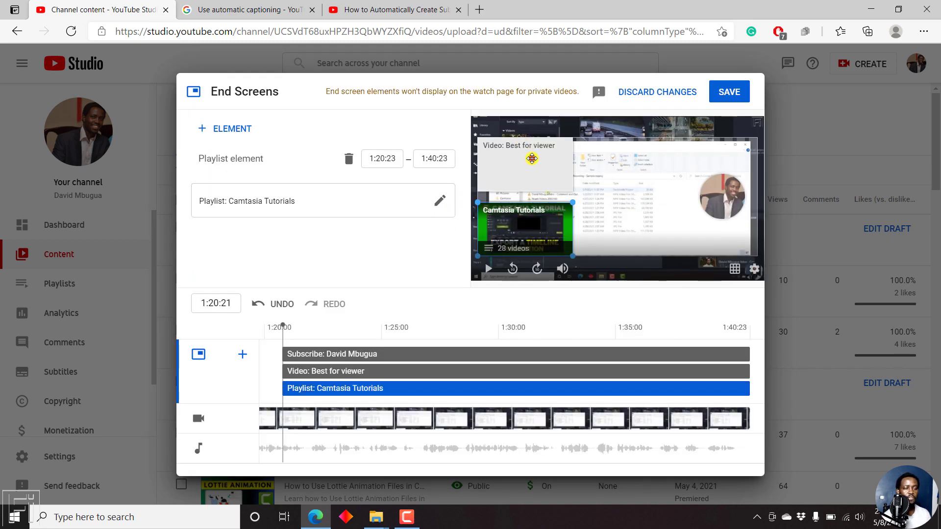
- Set the end screen video element to the Media Matte video and save
click(532, 158)
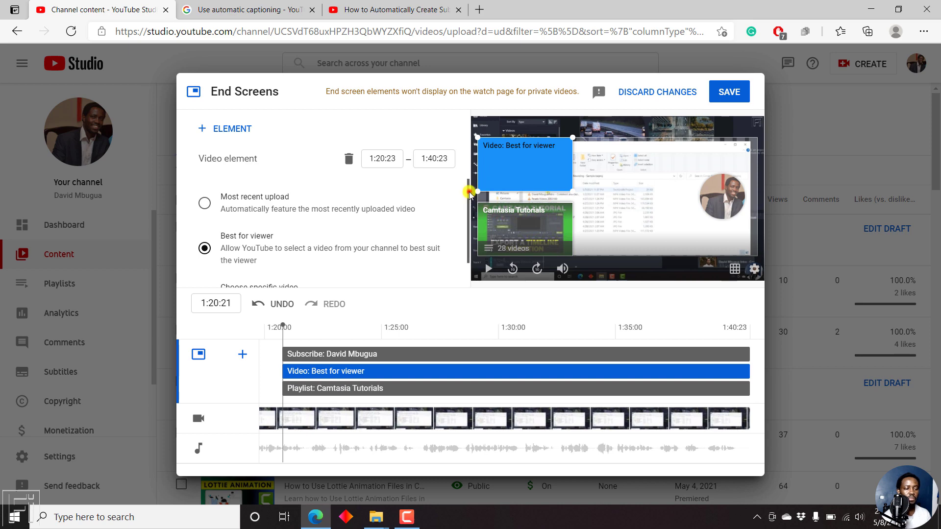
scroll(469, 194, down, 1)
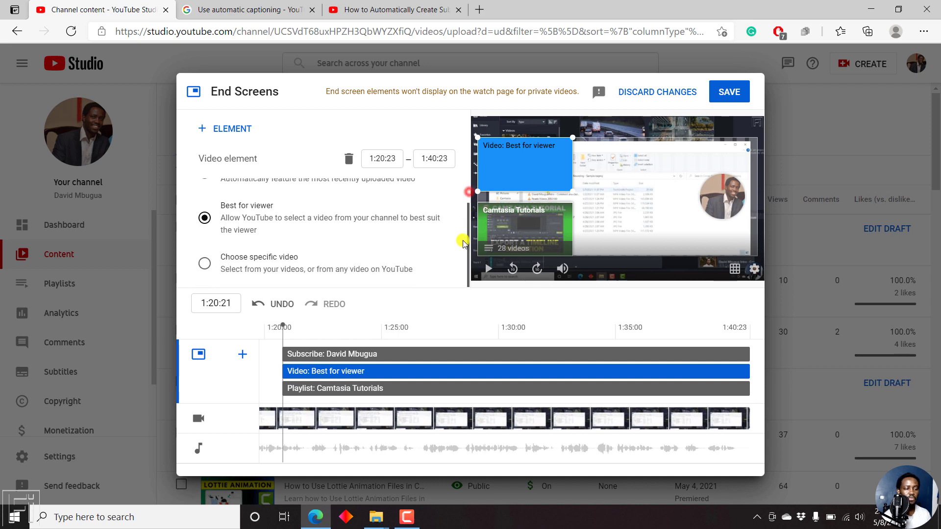
click(203, 265)
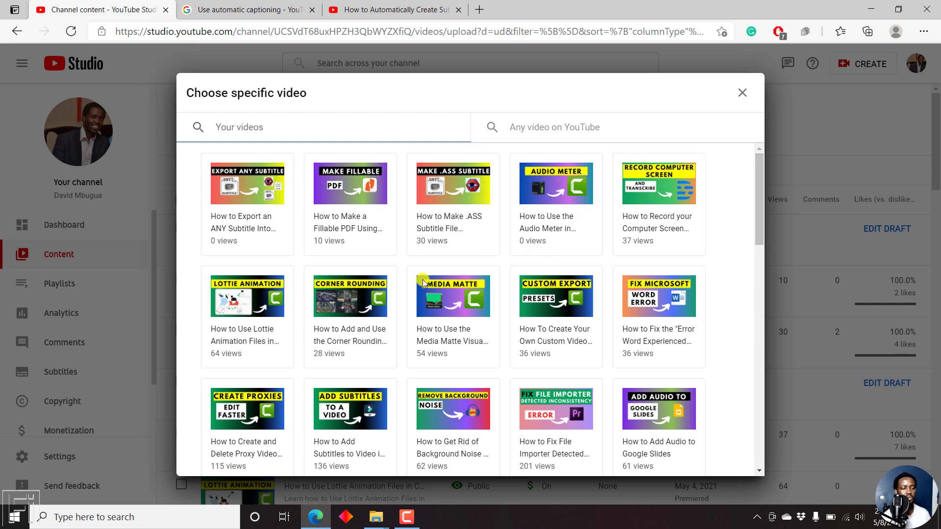
click(451, 305)
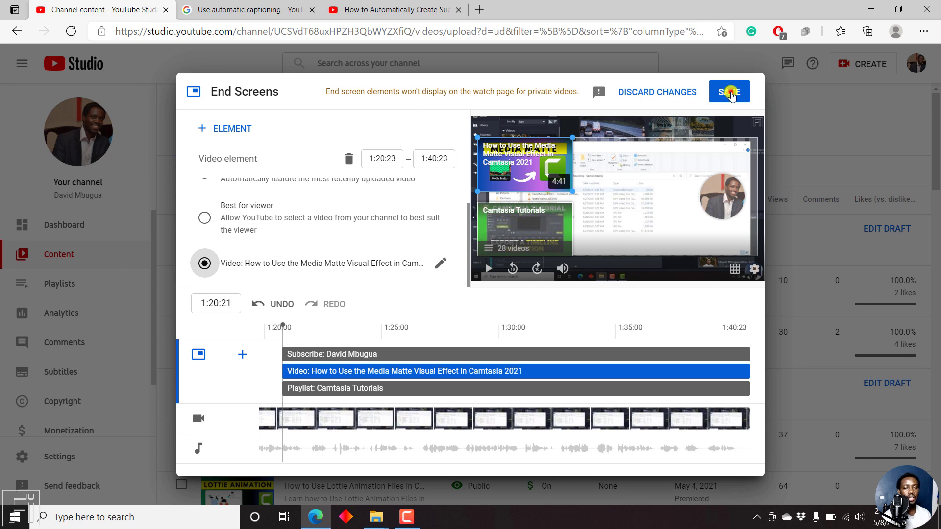
click(730, 91)
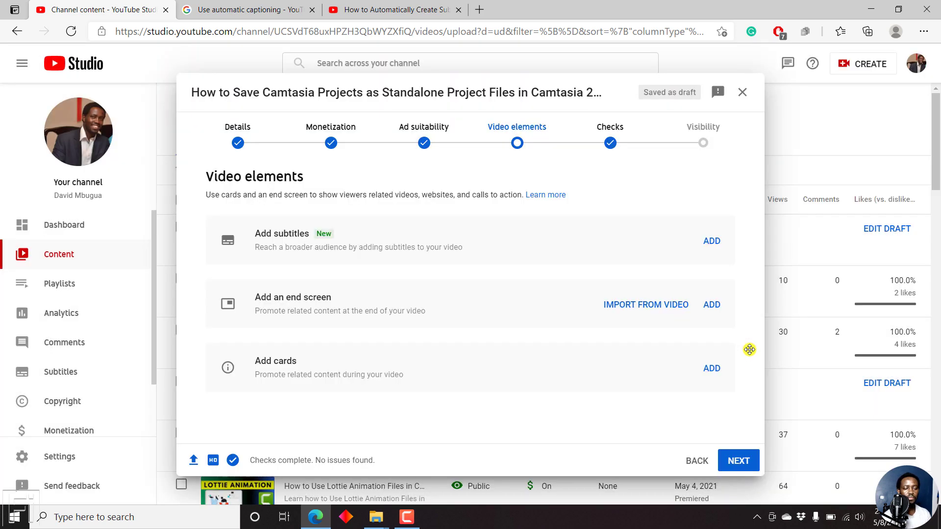
- Add a video card linking the Lottie Animation video at 0:19:04
click(712, 369)
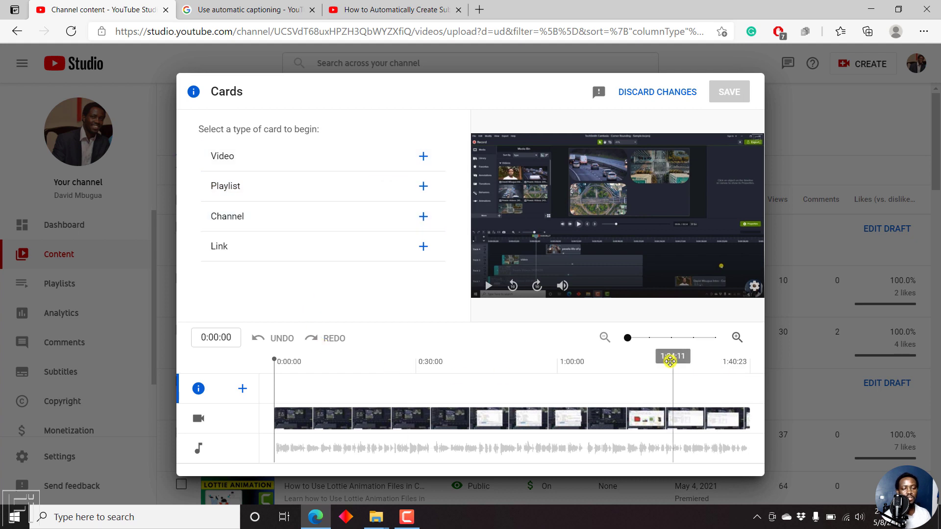
click(365, 383)
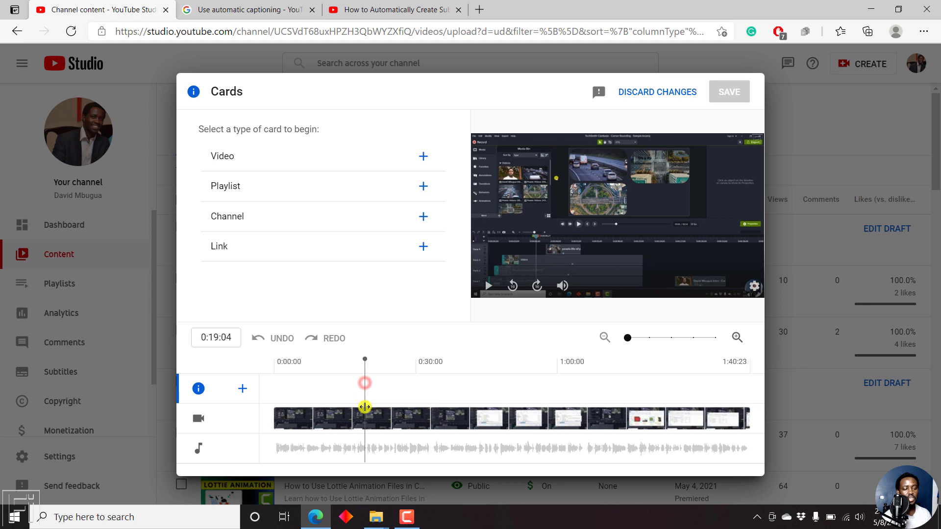
click(249, 157)
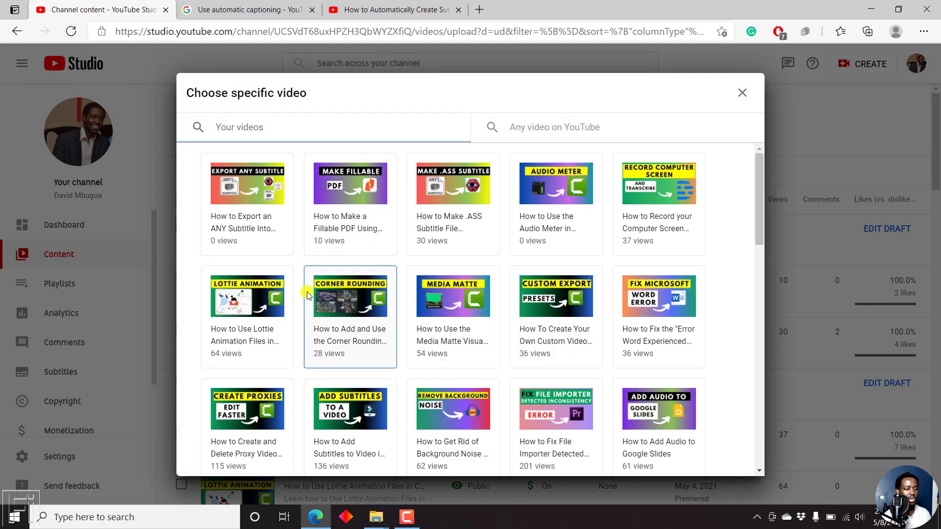
click(249, 301)
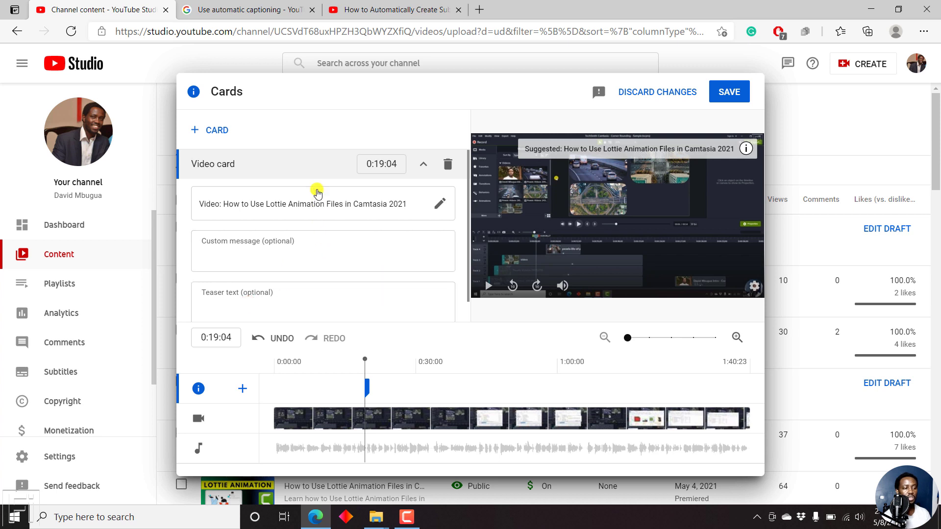
- Add a second video card for Import Captions at 1:04:28 and save the cards
click(581, 382)
click(221, 132)
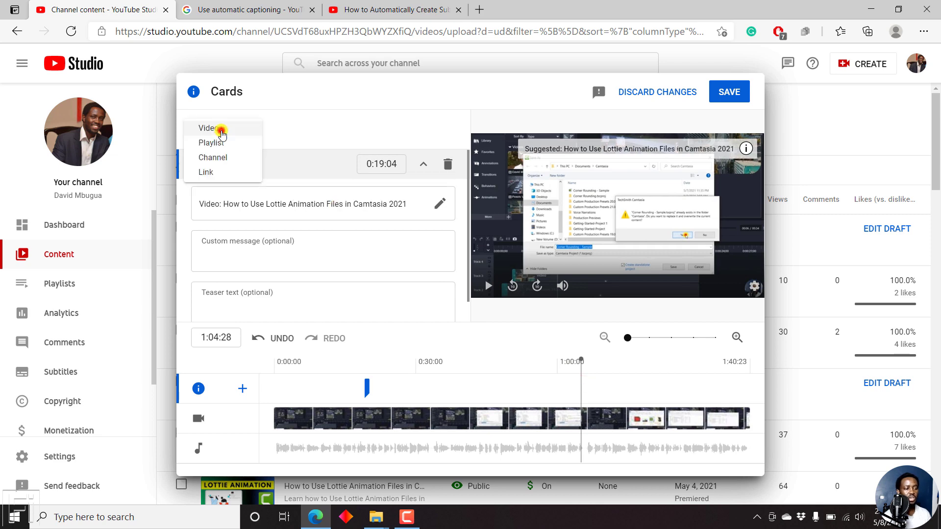
click(218, 129)
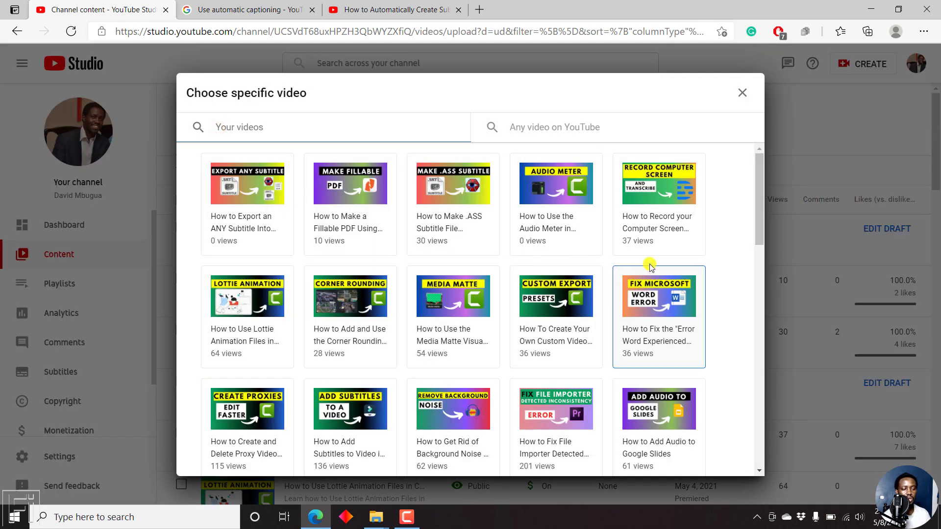
drag(760, 188, 765, 264)
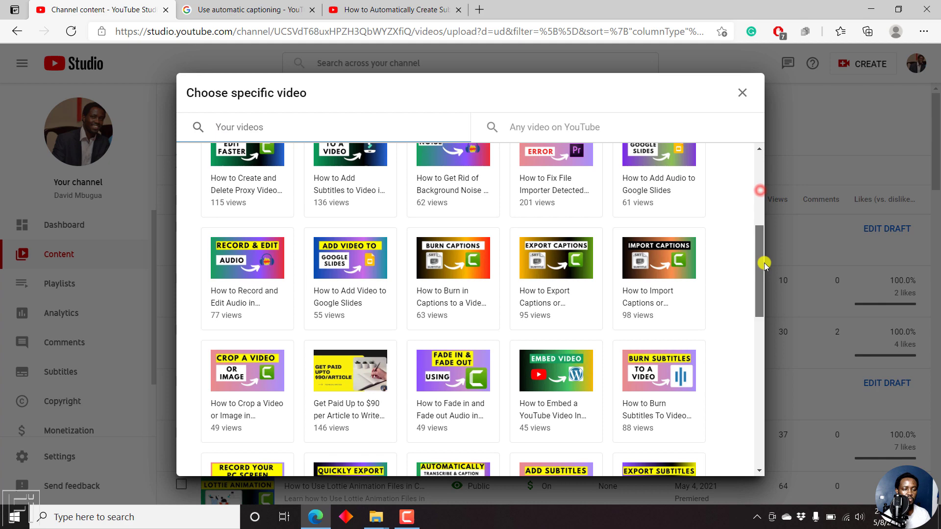
click(660, 265)
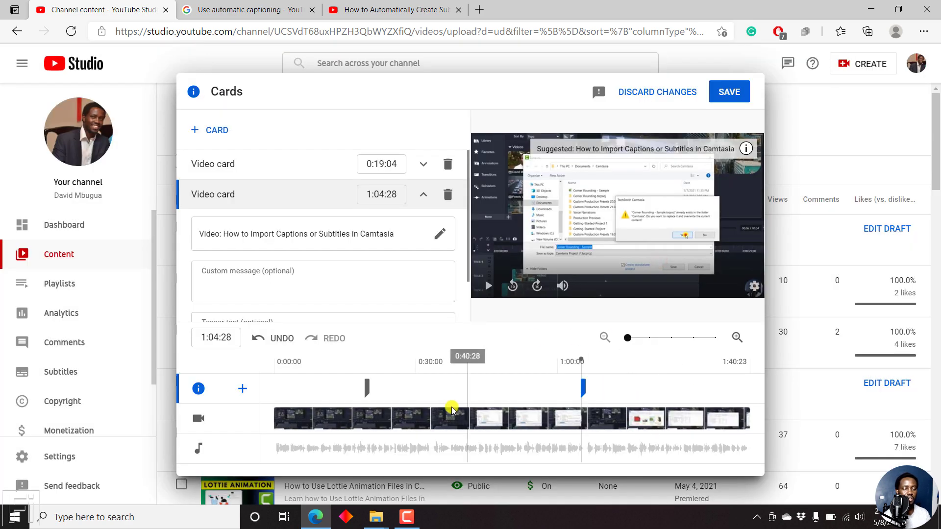
click(735, 93)
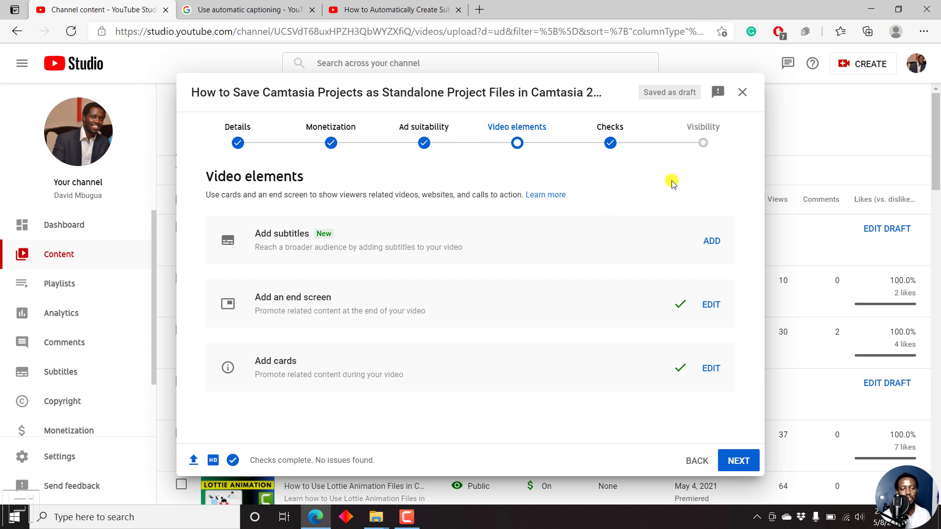
- Advance through Checks, confirming no copyright or ad suitability issues were found
click(737, 460)
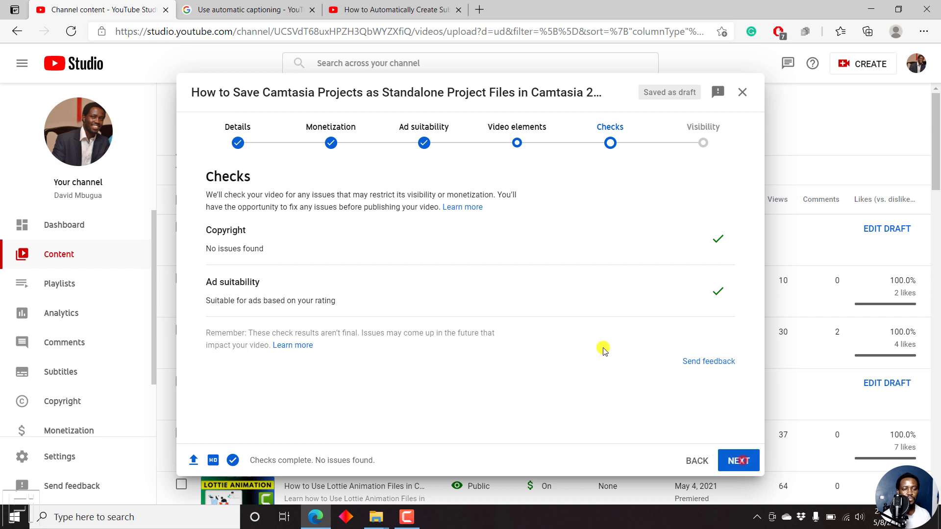
click(610, 143)
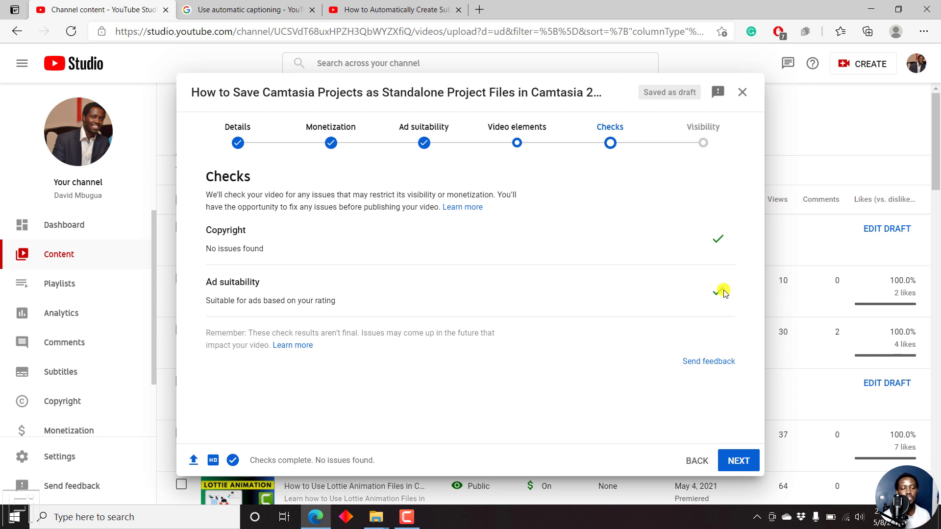
click(738, 460)
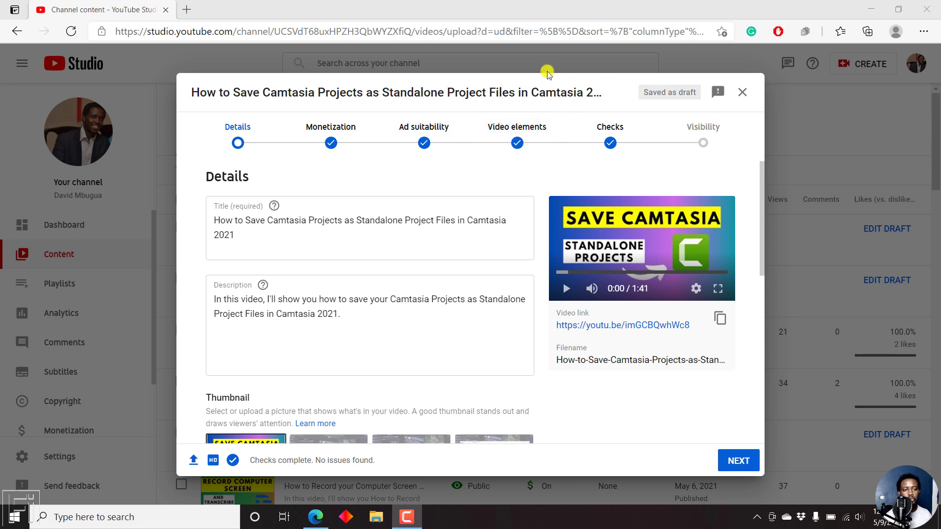
- From Video elements, open the English automatic subtitles in the subtitle editor
click(548, 123)
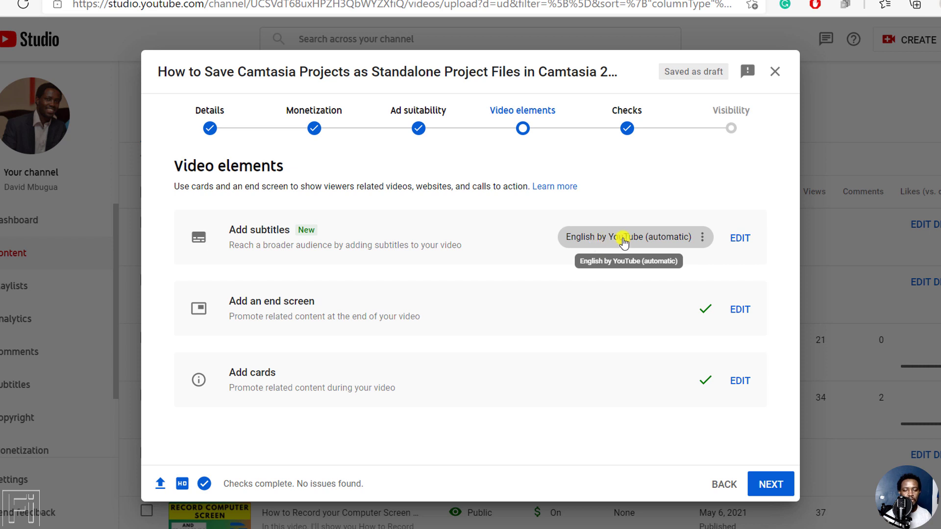
click(704, 239)
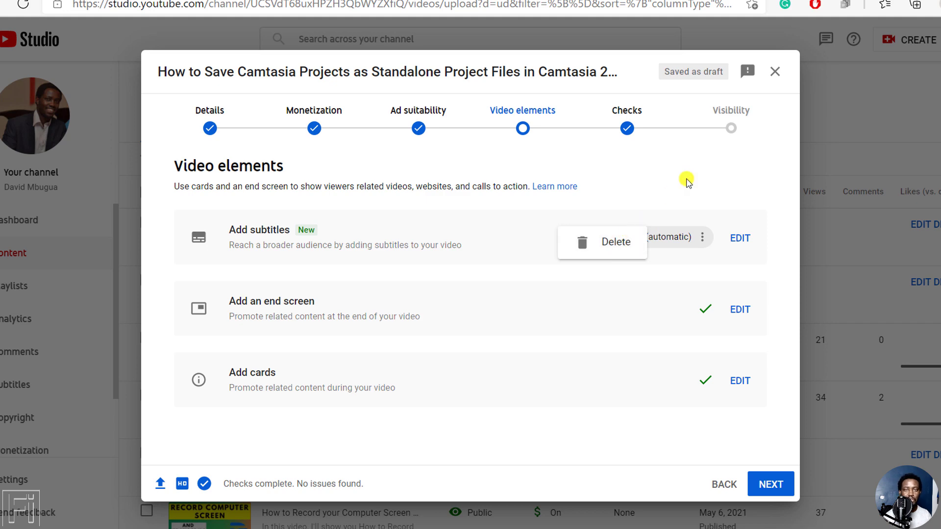
click(744, 239)
click(744, 239)
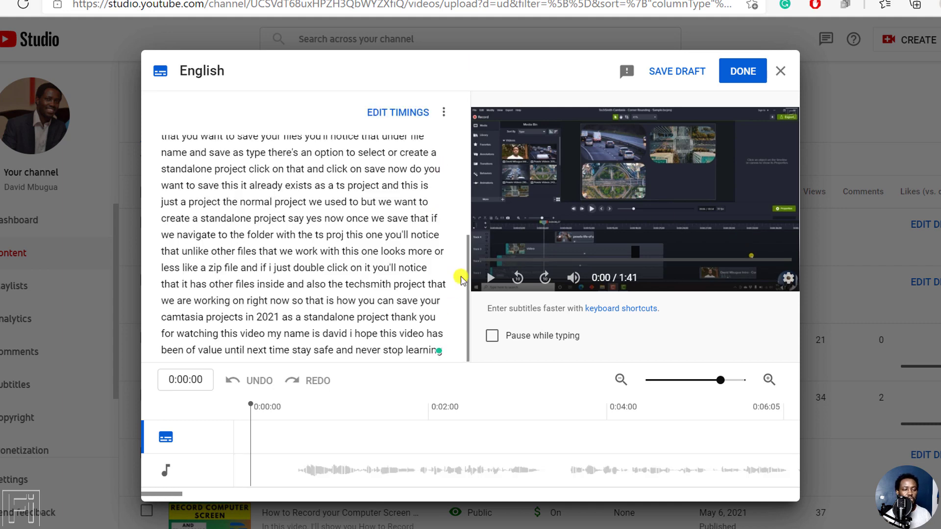
- Switch to timed captions, select the first caption (0:00:14–0:06:25) and play the preview from the start
drag(467, 275, 465, 143)
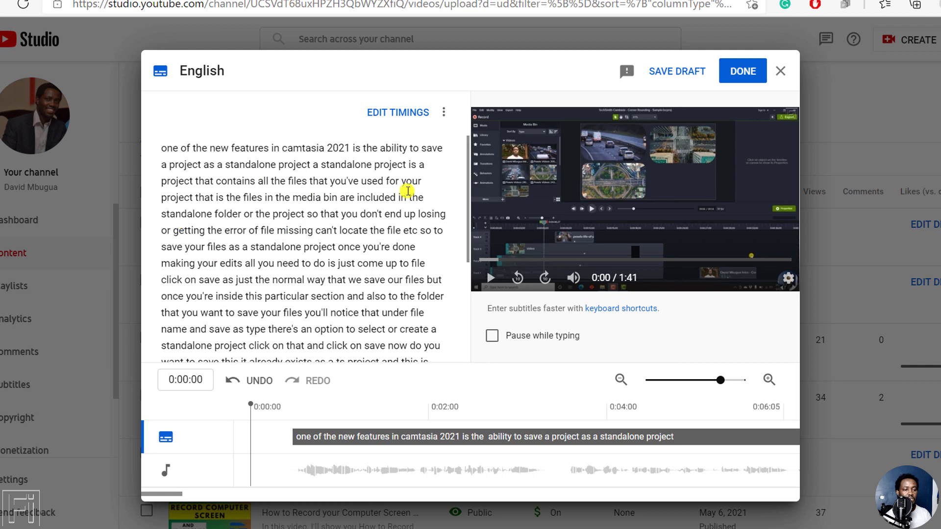
click(400, 112)
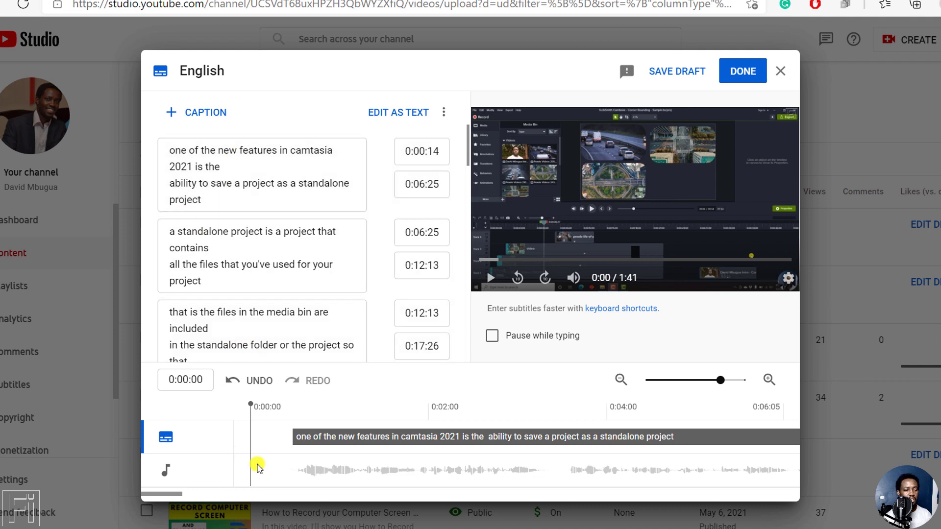
click(379, 417)
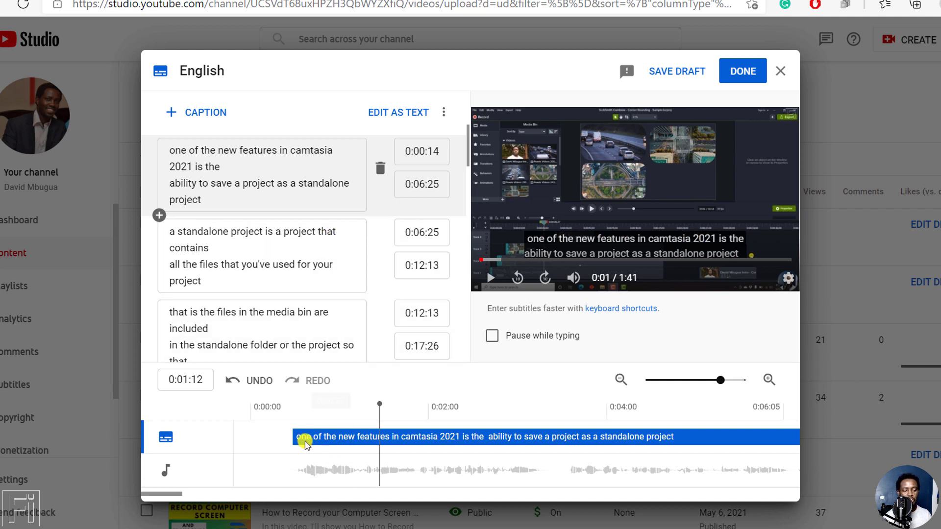
click(291, 430)
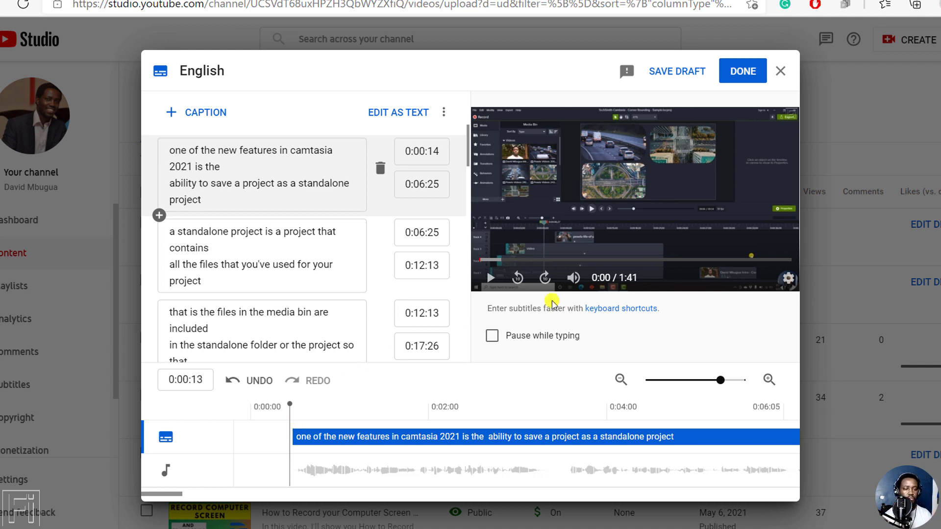
click(489, 278)
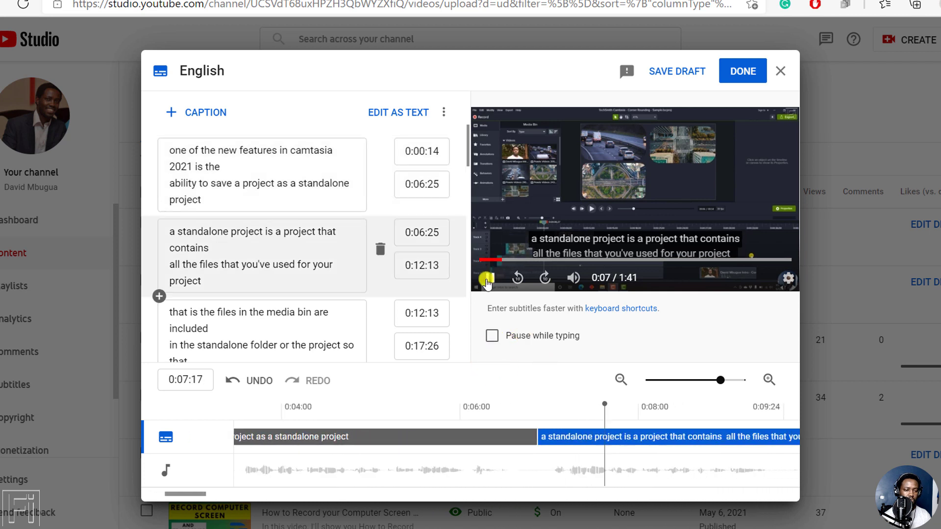
- Correct the first caption to start with 'One', capitalise 'Camtasia', and end with a full stop
click(490, 277)
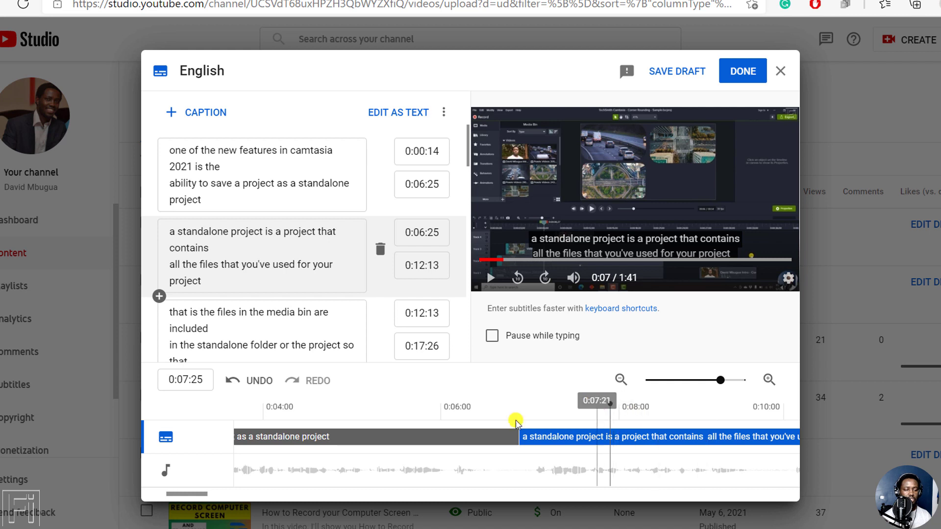
double_click(256, 183)
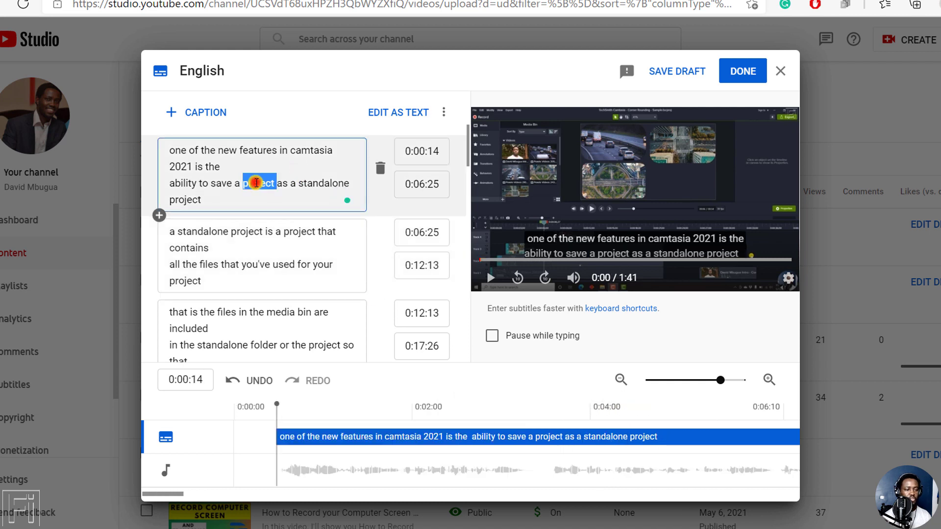
click(207, 160)
click(163, 146)
click(174, 153)
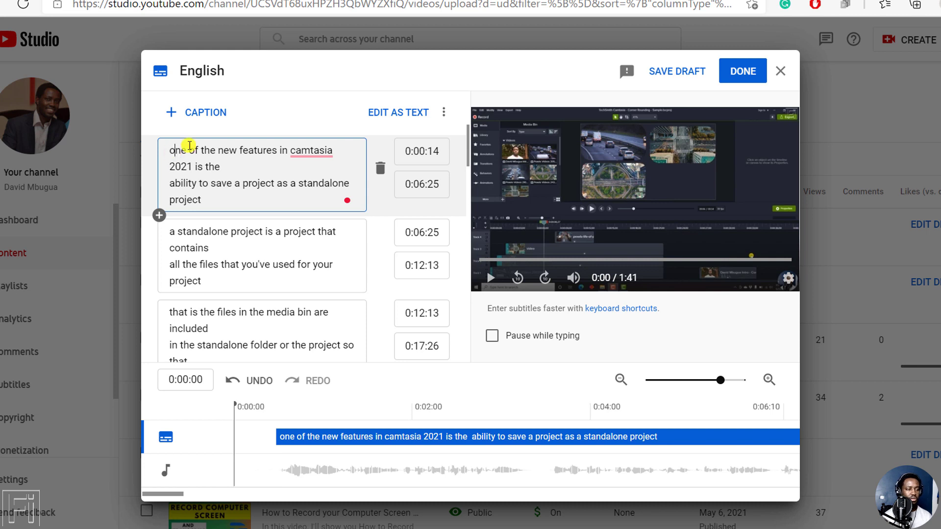
key(BackSpace)
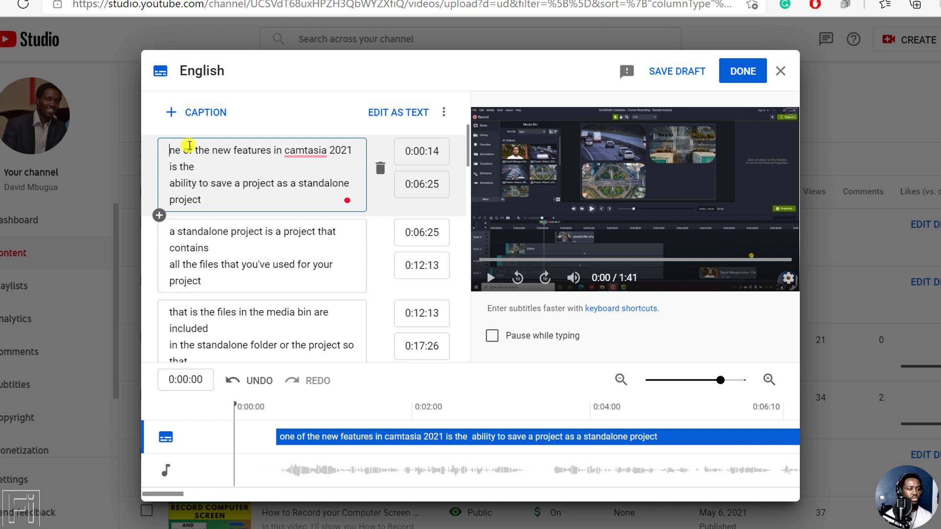
text(O)
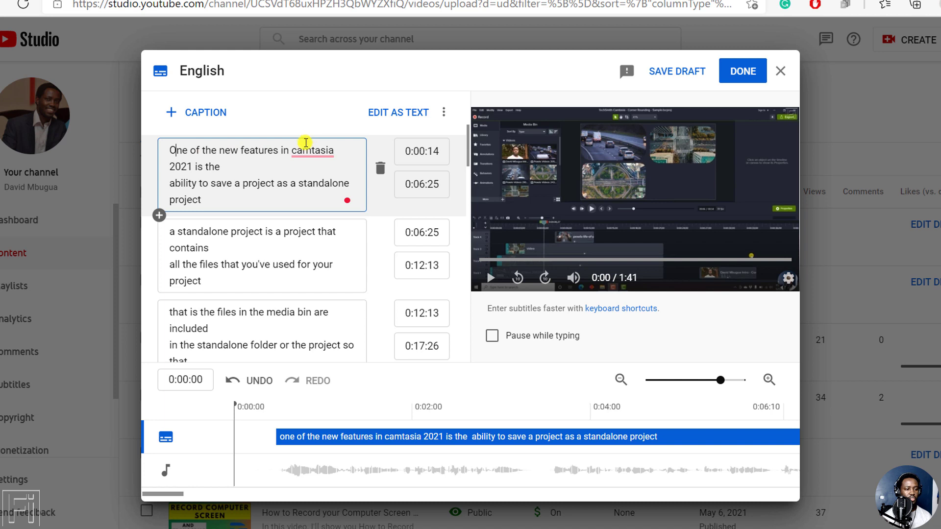
click(301, 151)
click(302, 163)
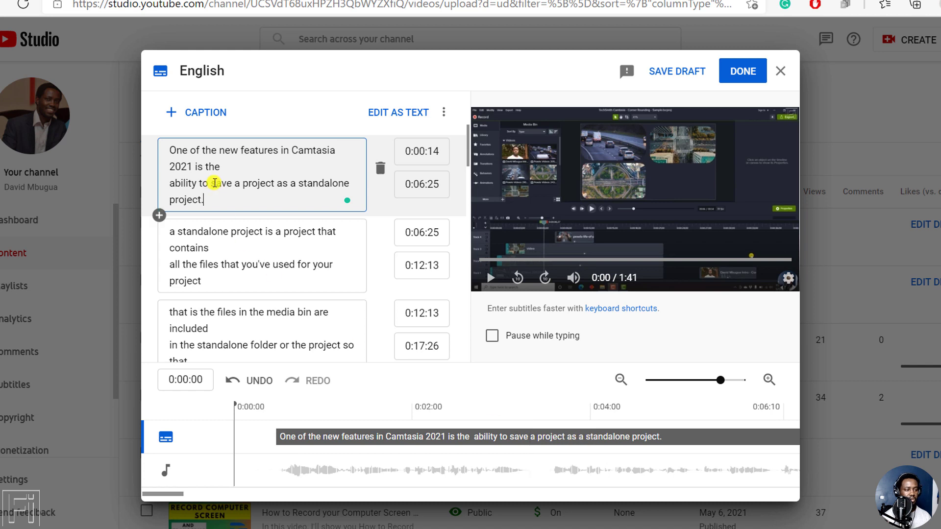
click(176, 154)
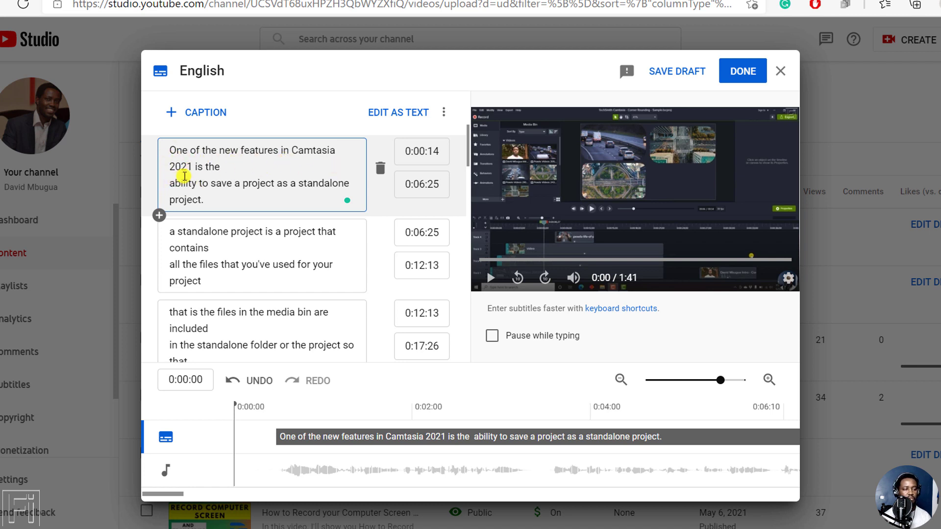
- Cut 'is the ability…project.' from the first caption and shorten it to end at 0:03:03
drag(191, 165, 210, 203)
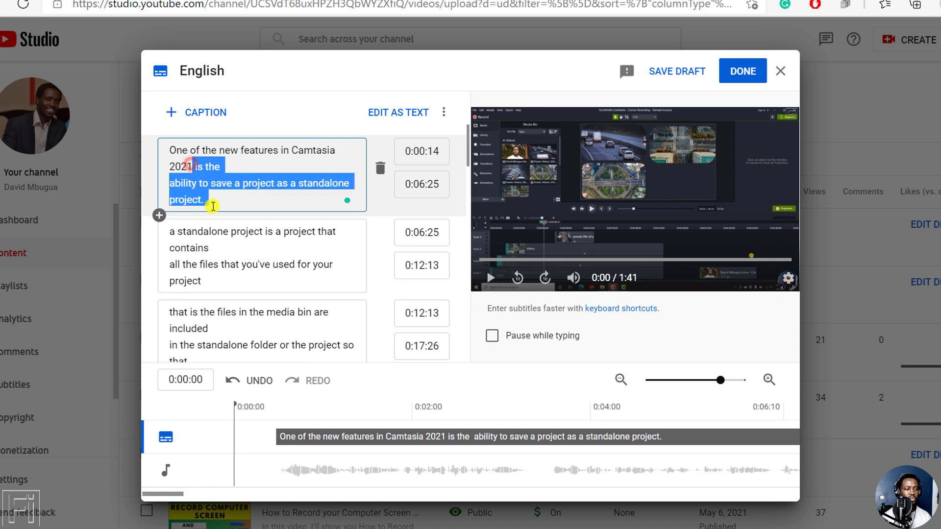
right_click(208, 167)
click(244, 153)
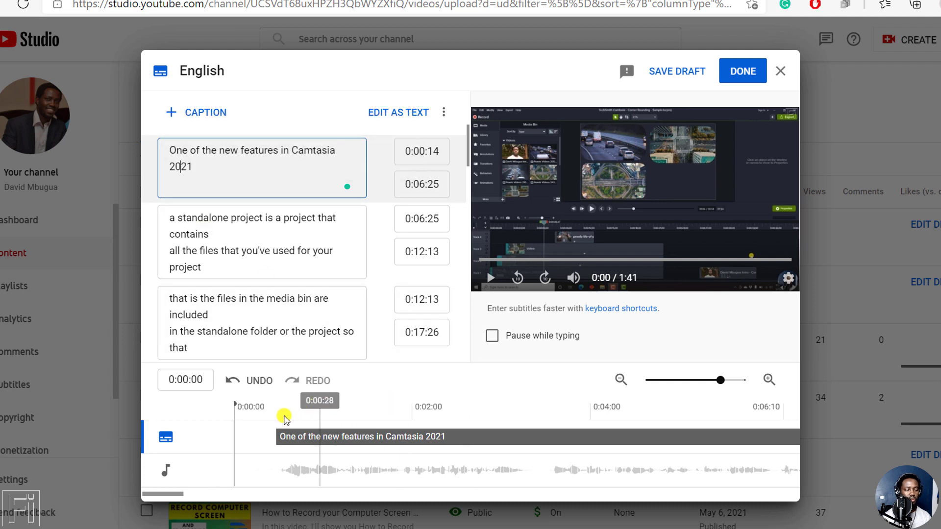
click(278, 435)
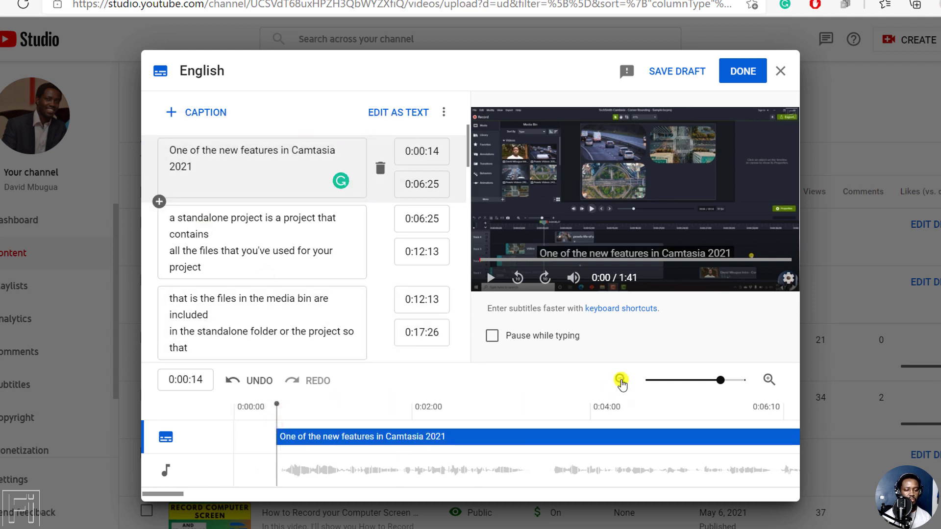
click(620, 380)
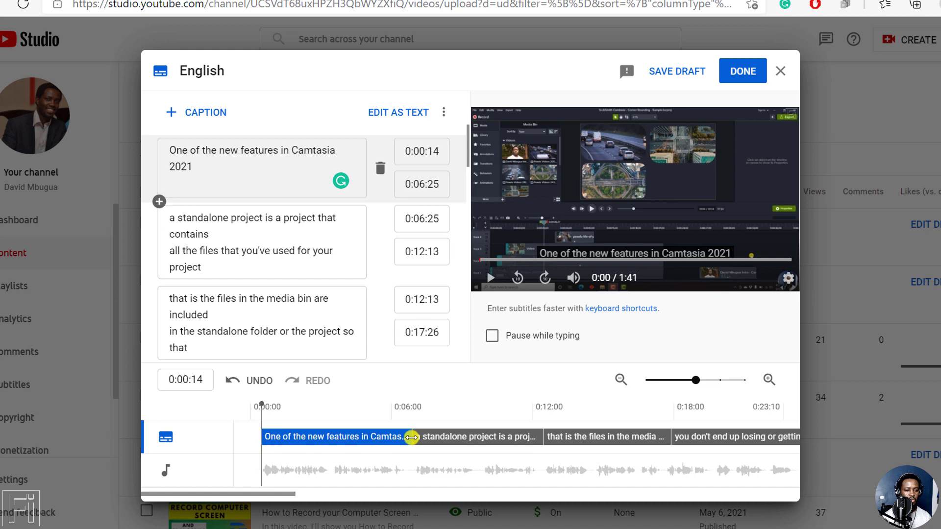
drag(409, 436, 322, 448)
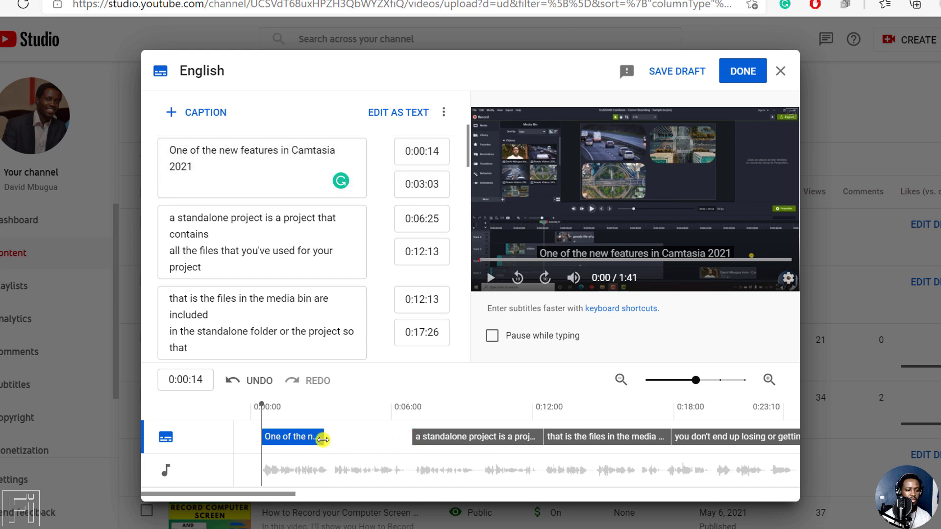
click(327, 441)
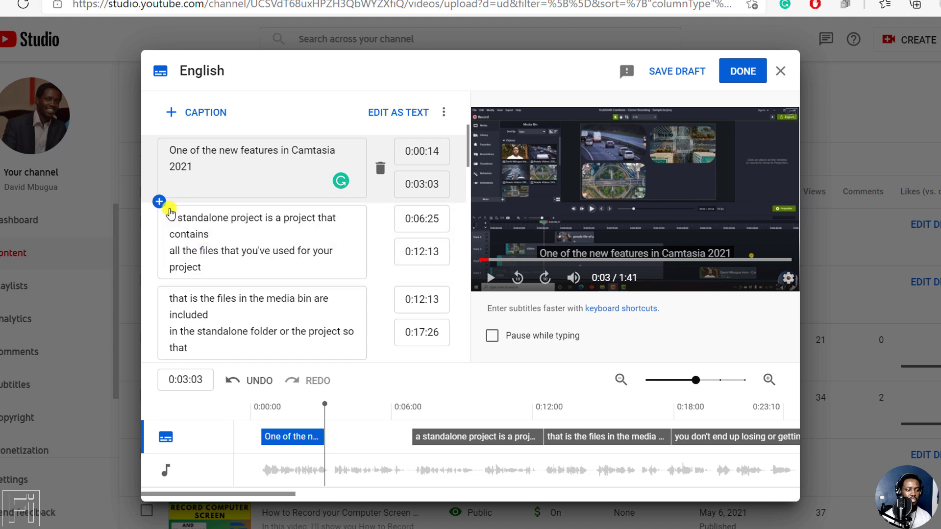
- Add a caption with the pasted 'is the ability…' text, extended to 0:06:25, with spacing fixed
click(159, 203)
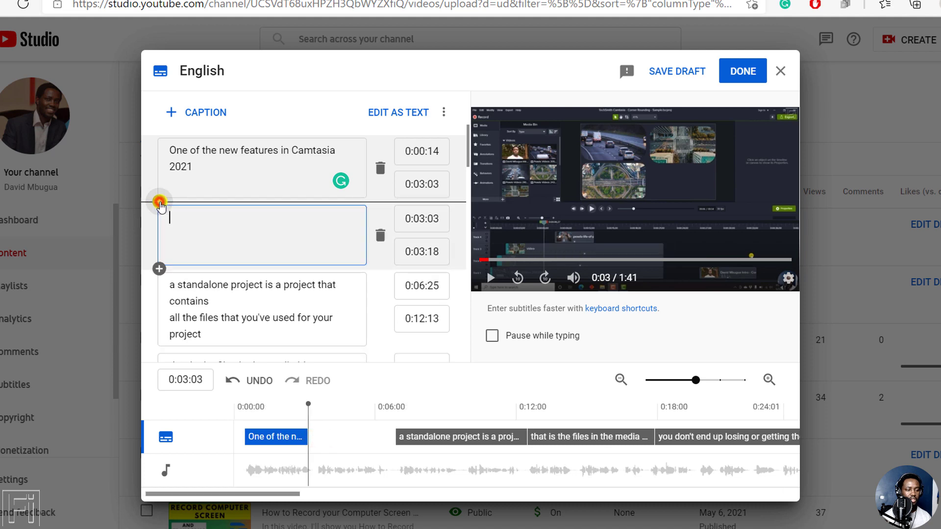
right_click(179, 218)
click(230, 314)
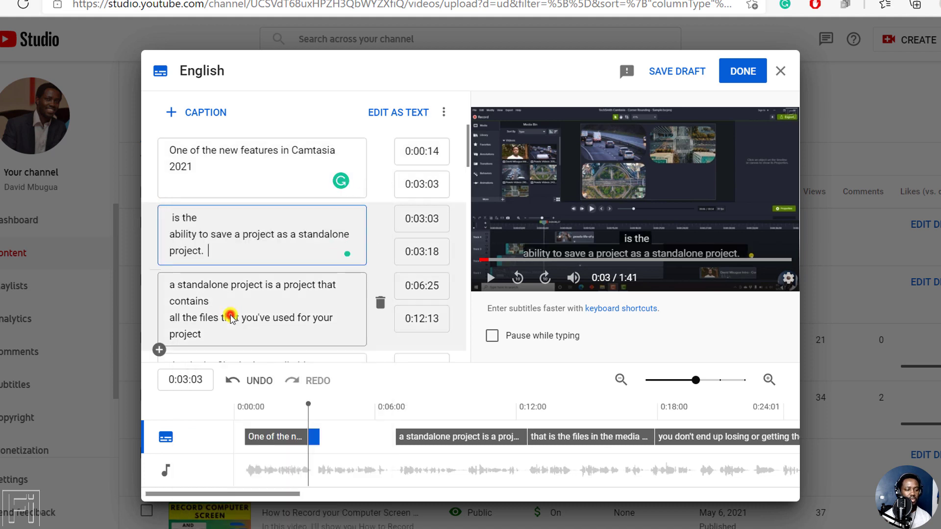
click(319, 436)
drag(319, 436, 395, 440)
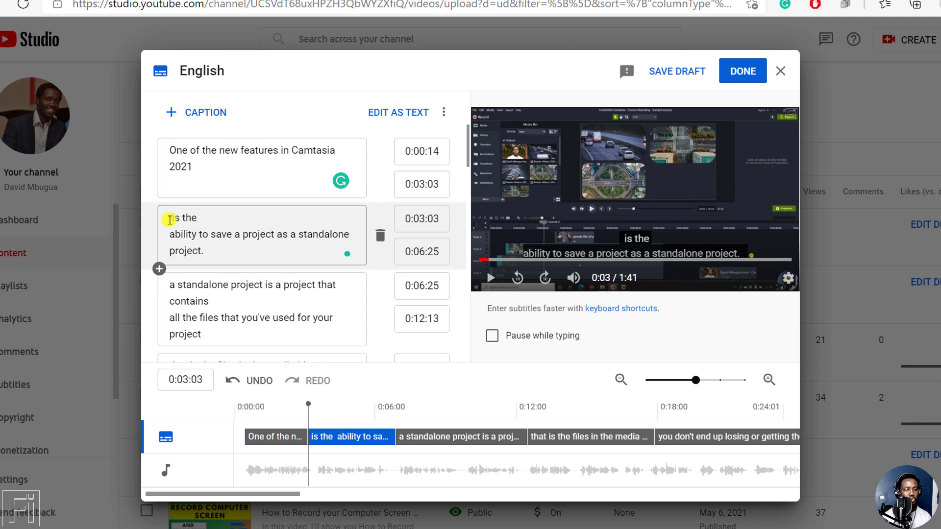
click(170, 235)
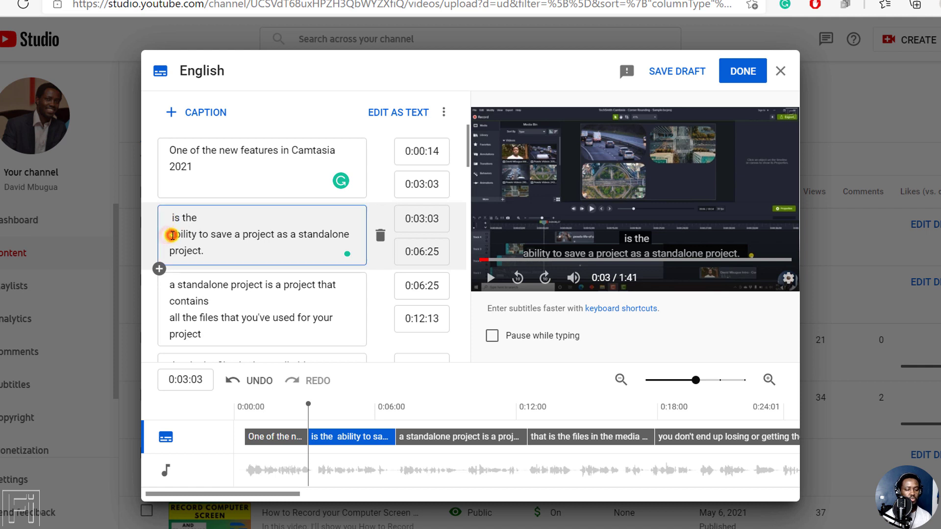
key(BackSpace)
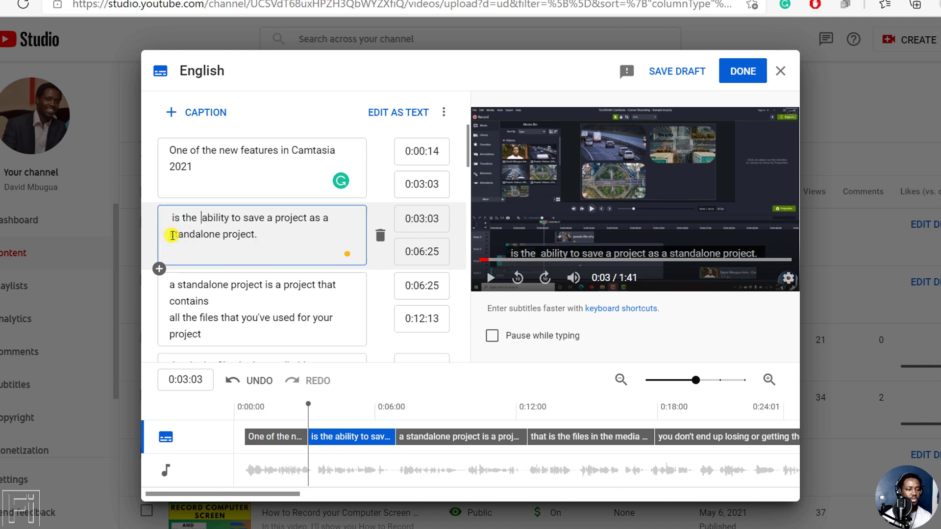
click(202, 219)
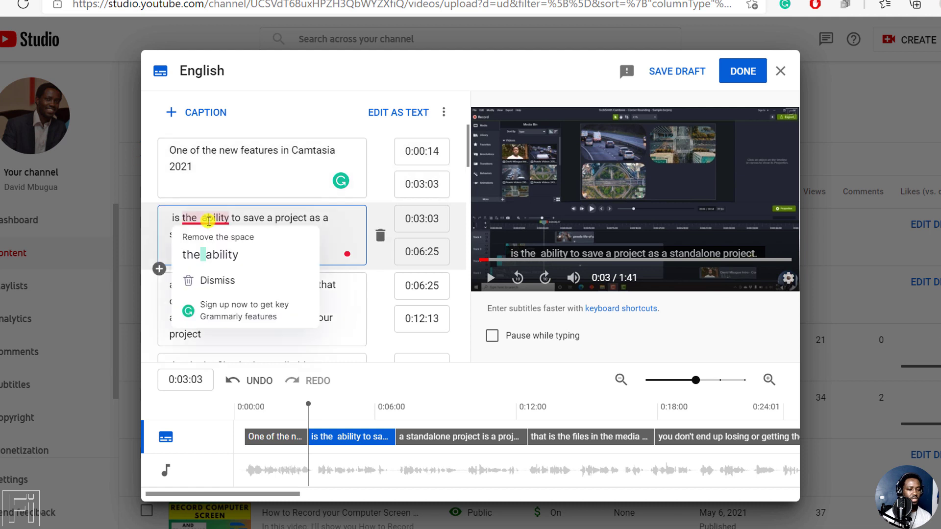
click(216, 254)
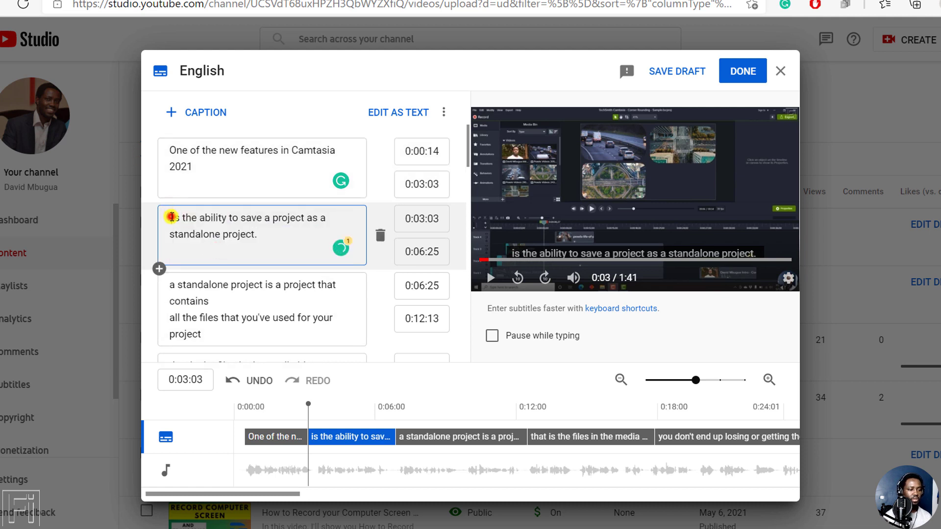
key(BackSpace)
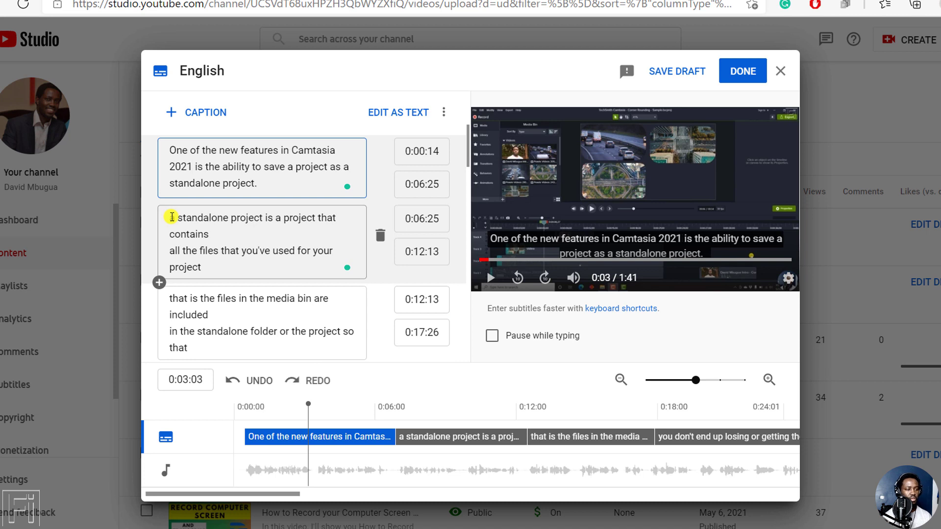
key(Return)
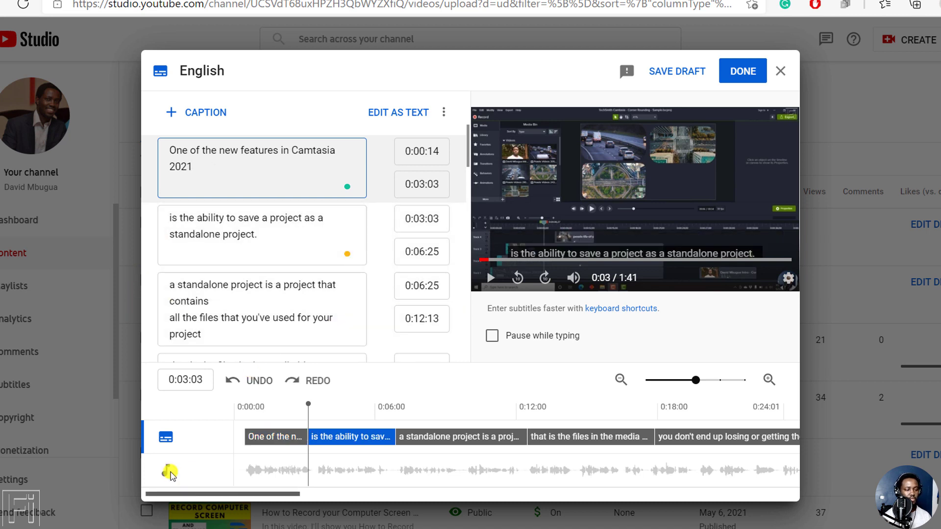
- After previewing, break the second caption so 'as a standalone project.' sits on its own line
click(242, 436)
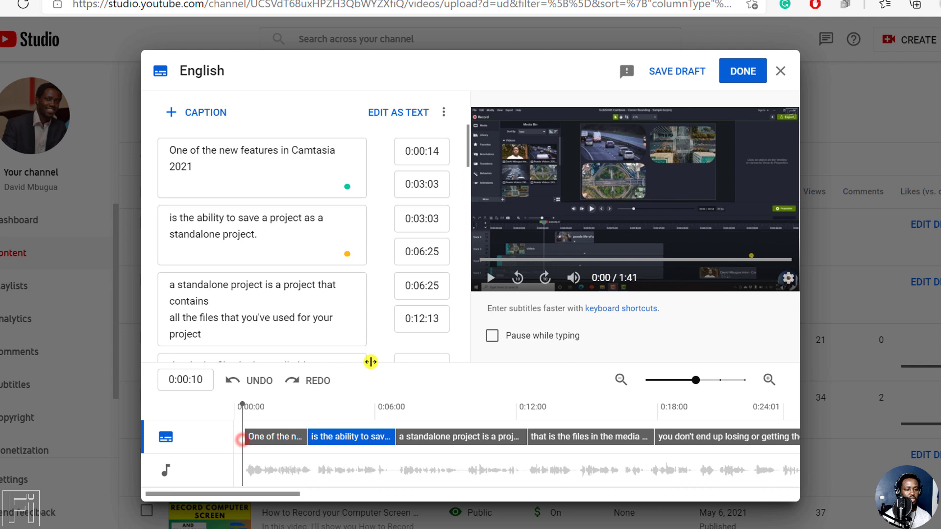
click(490, 278)
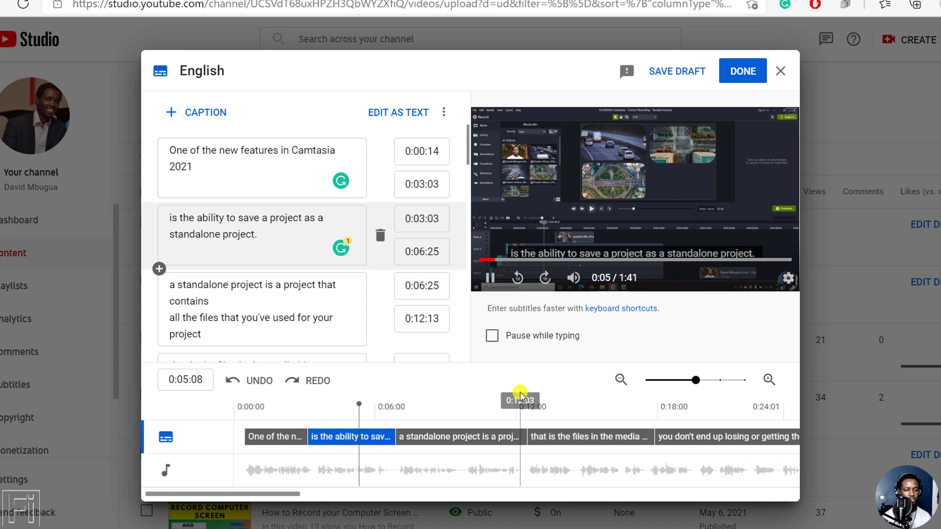
click(490, 278)
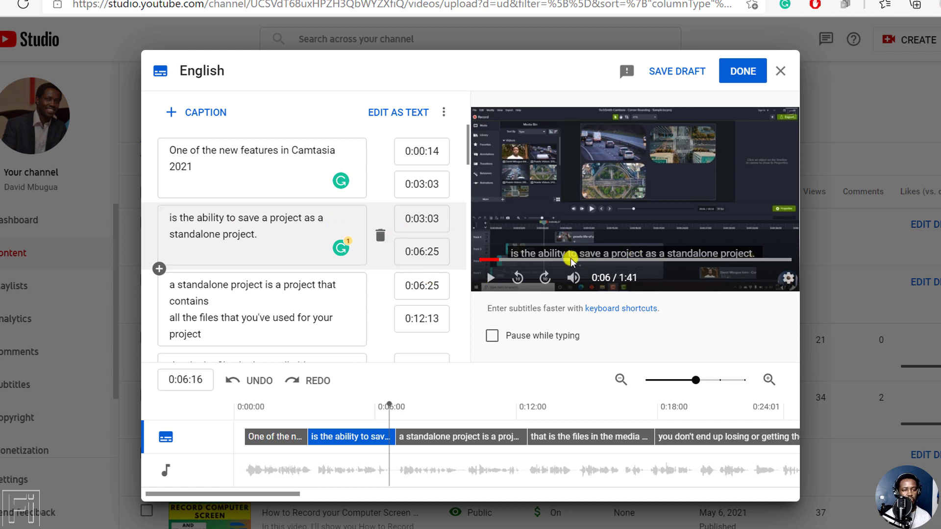
click(305, 219)
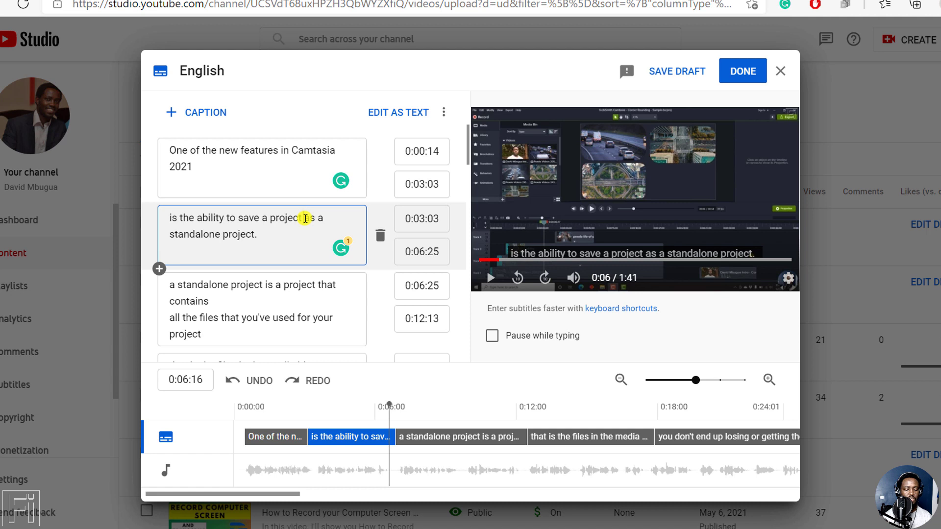
key(Return)
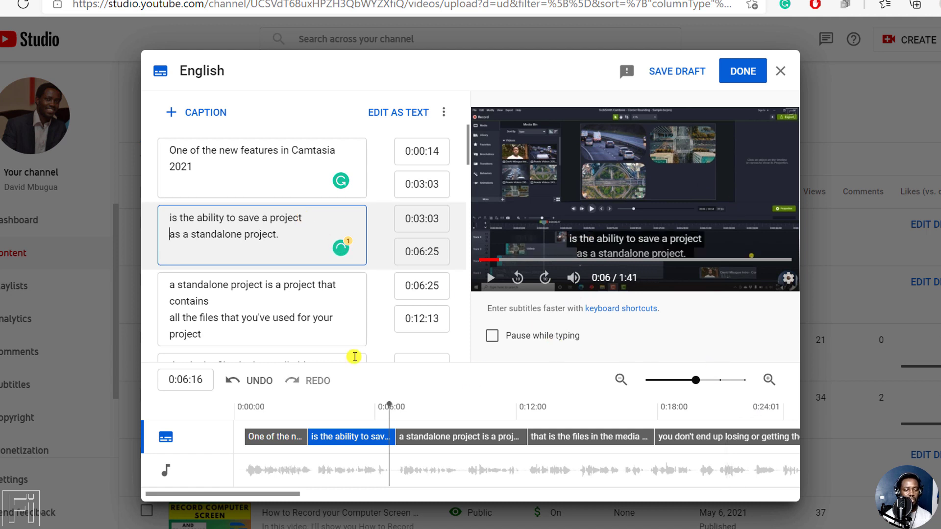
click(279, 421)
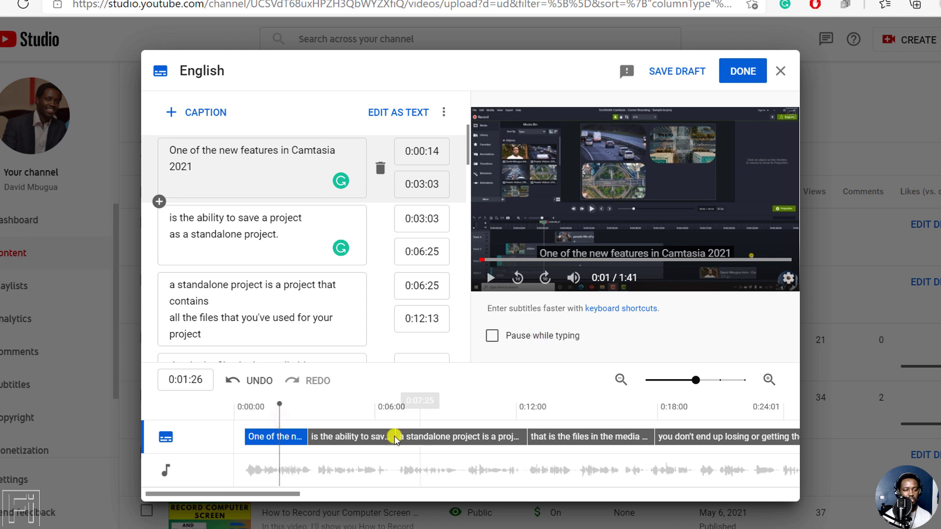
click(353, 422)
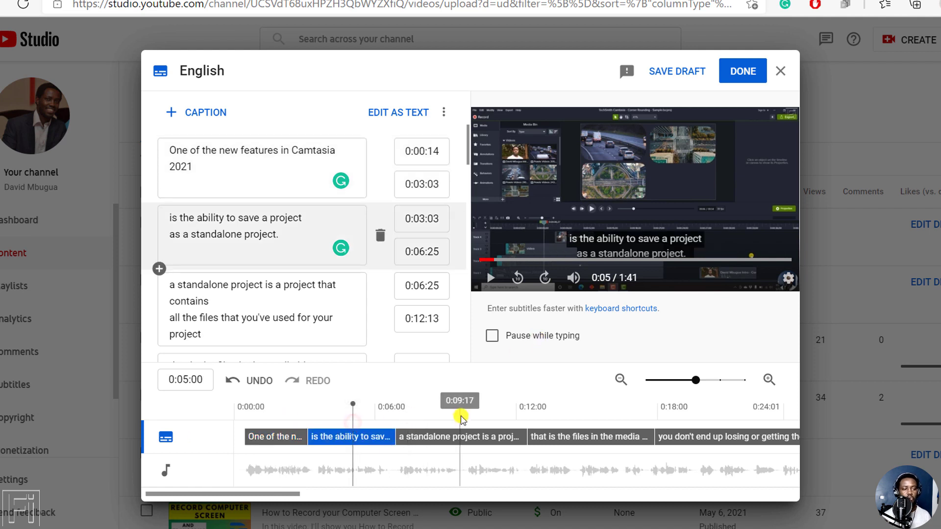
- Capitalise the third caption to 'A standalone project…', then review the following two captions
click(429, 436)
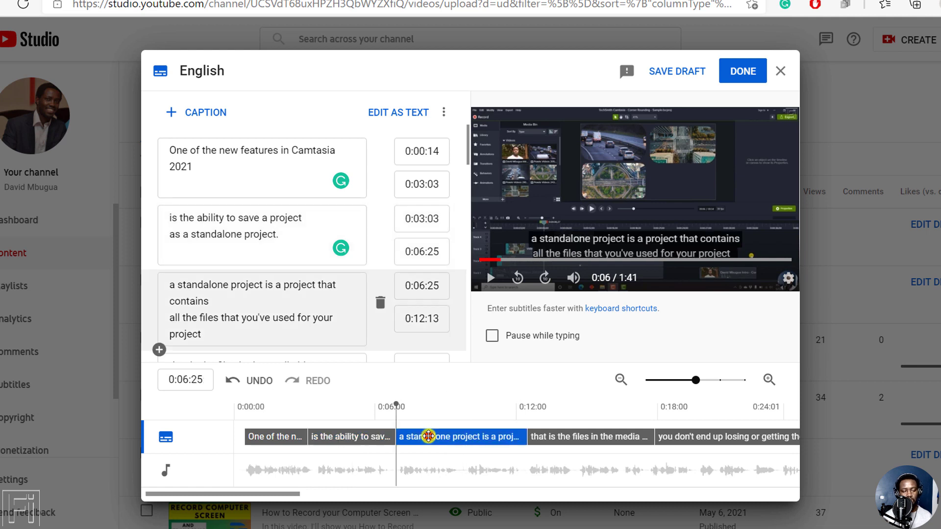
click(174, 286)
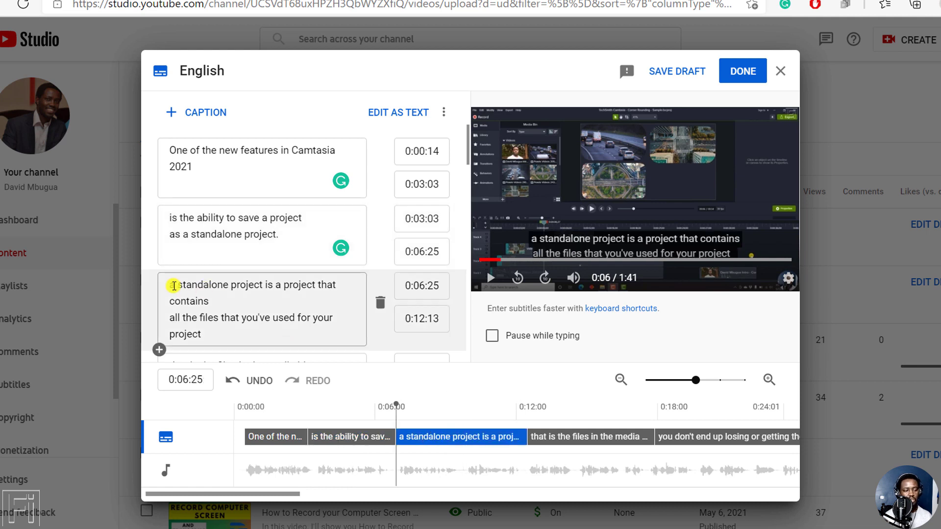
click(174, 284)
key(Delete)
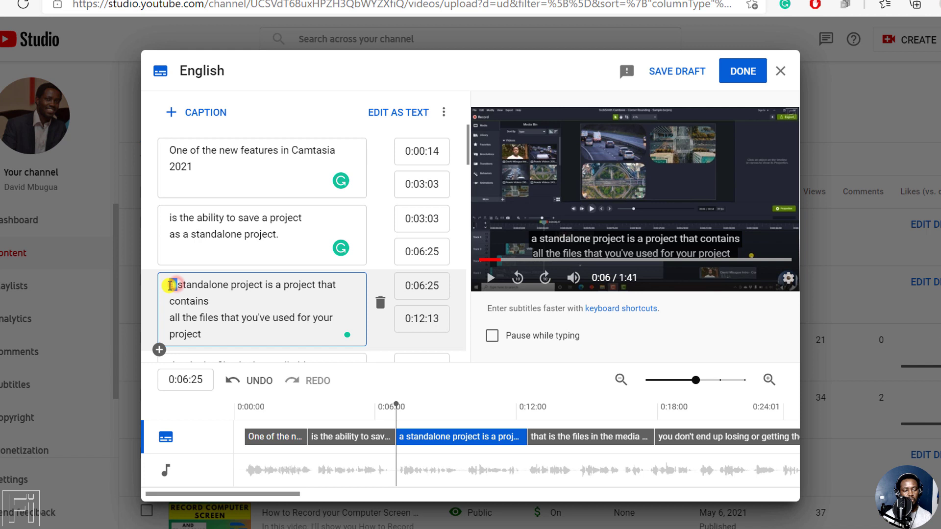
text(A)
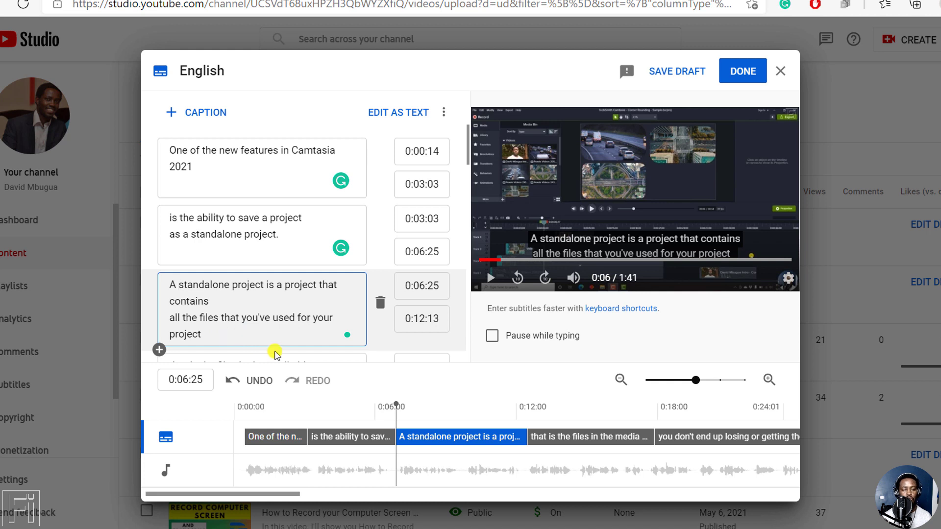
click(561, 436)
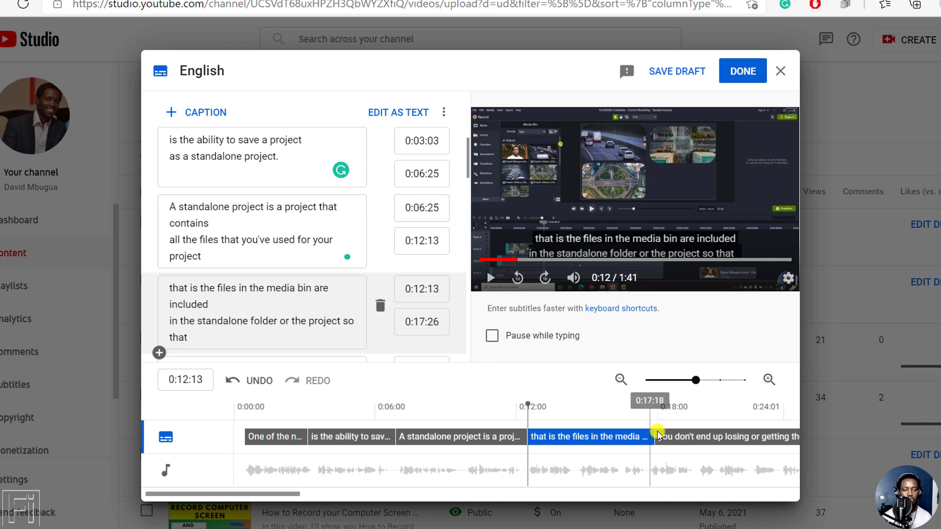
click(690, 435)
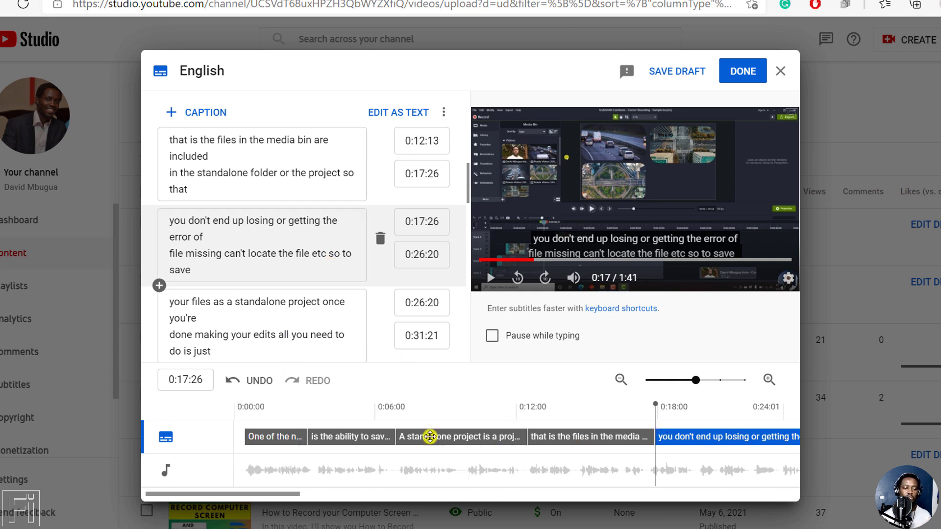
click(428, 435)
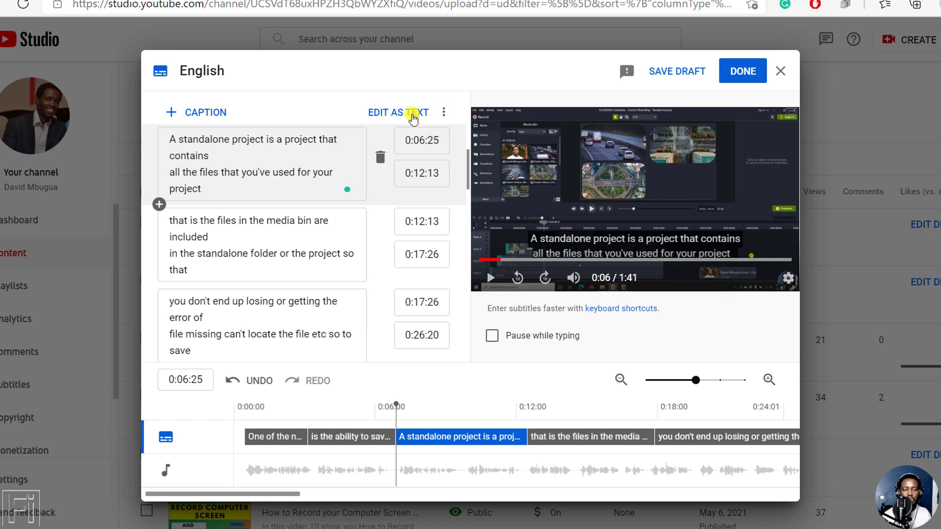
click(443, 113)
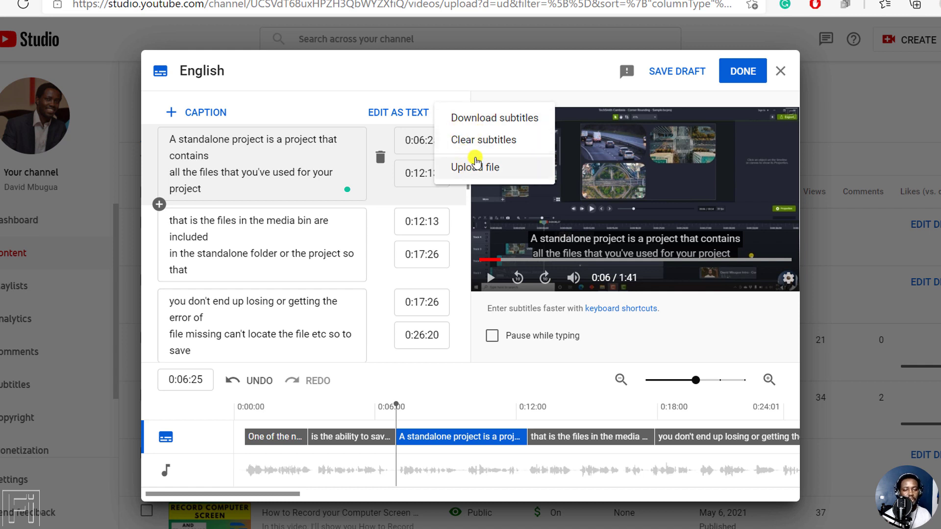
click(510, 80)
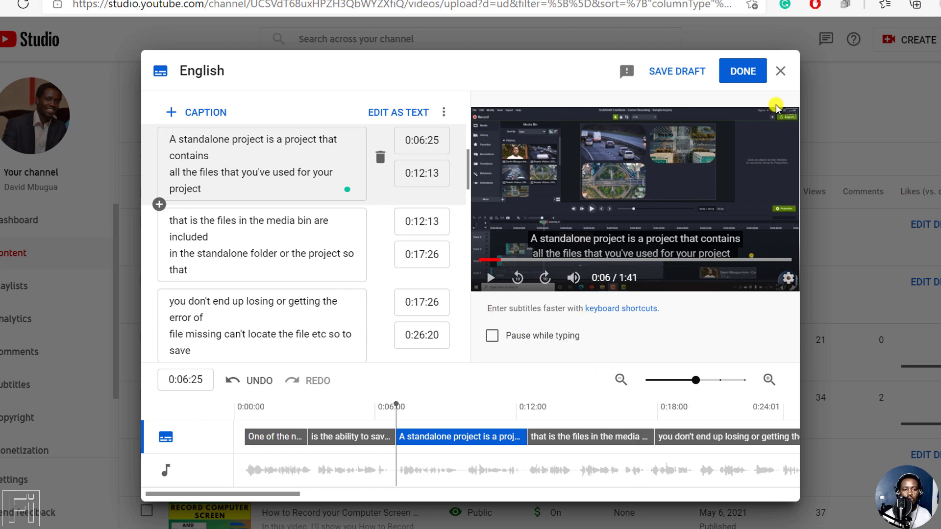
- Save the edited English subtitles and move the upload to the Visibility step
click(743, 72)
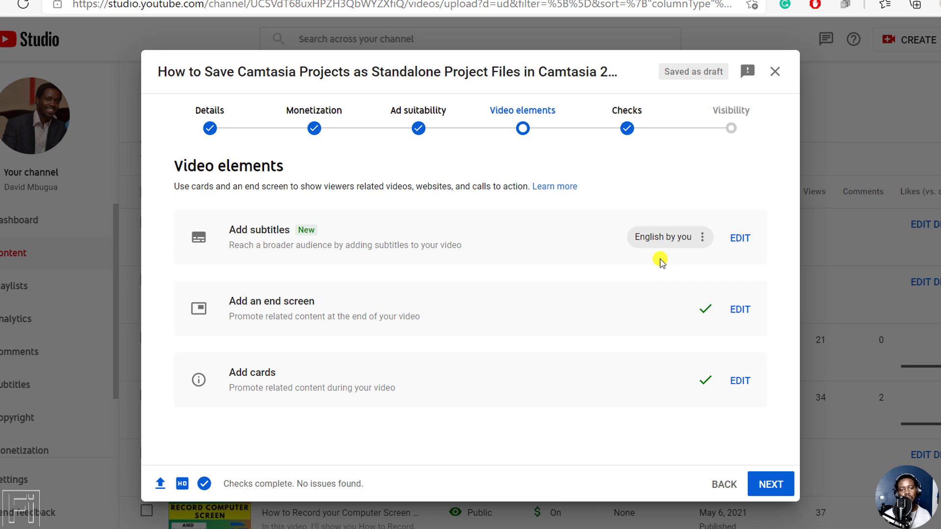
click(732, 129)
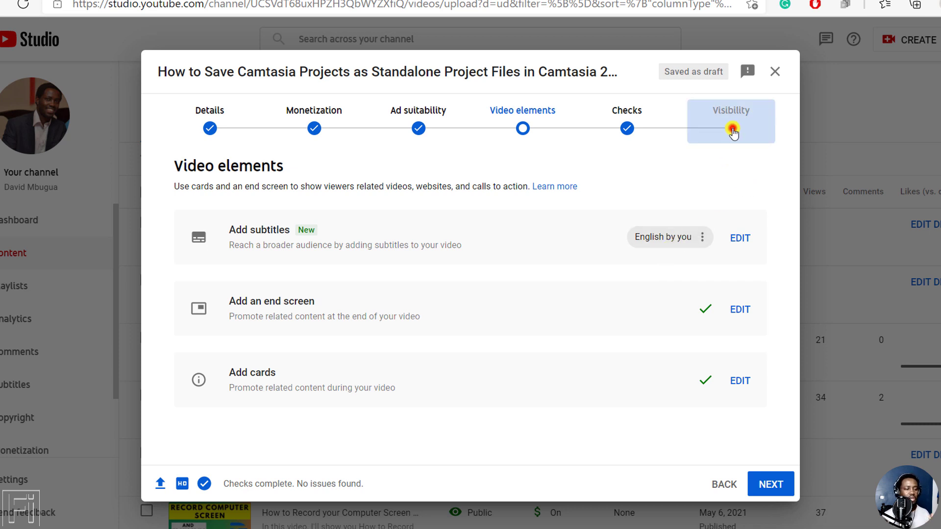